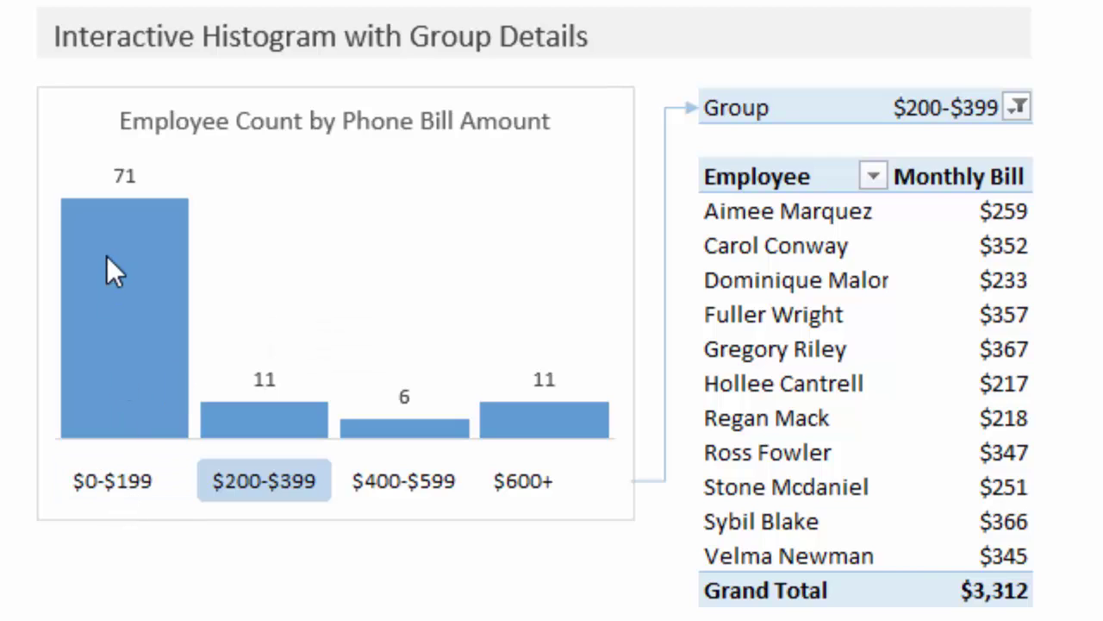
Step: Filter the employee details by each bill group in turn: $600+, $400-$599, $200-$399, $0-$199, and back to $600+
mouse_move(109, 198)
mouse_move(552, 418)
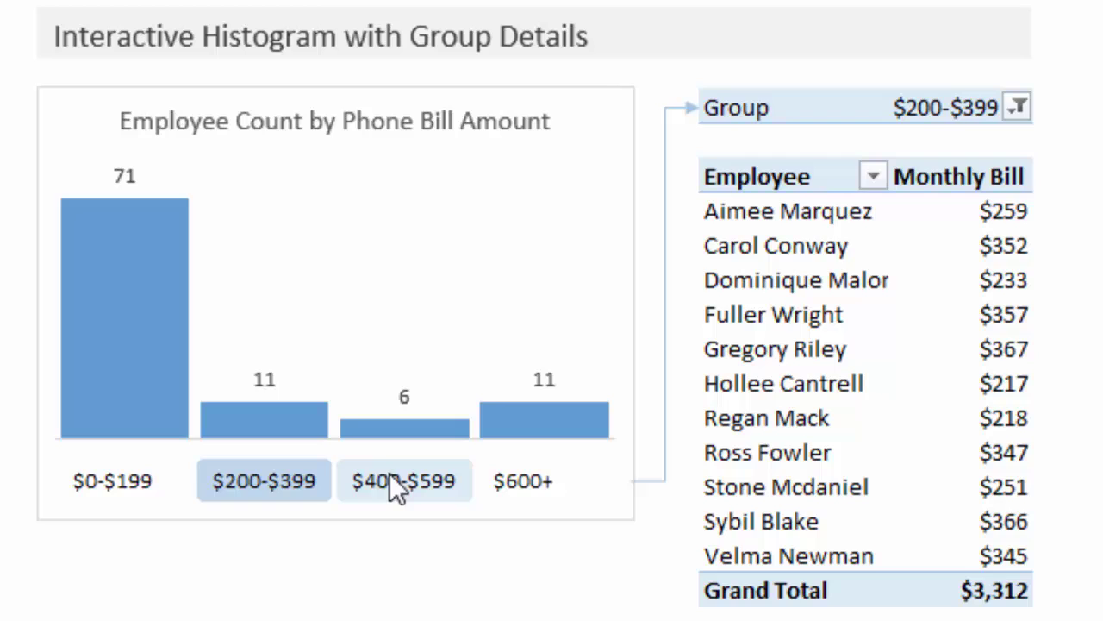
left_click(541, 482)
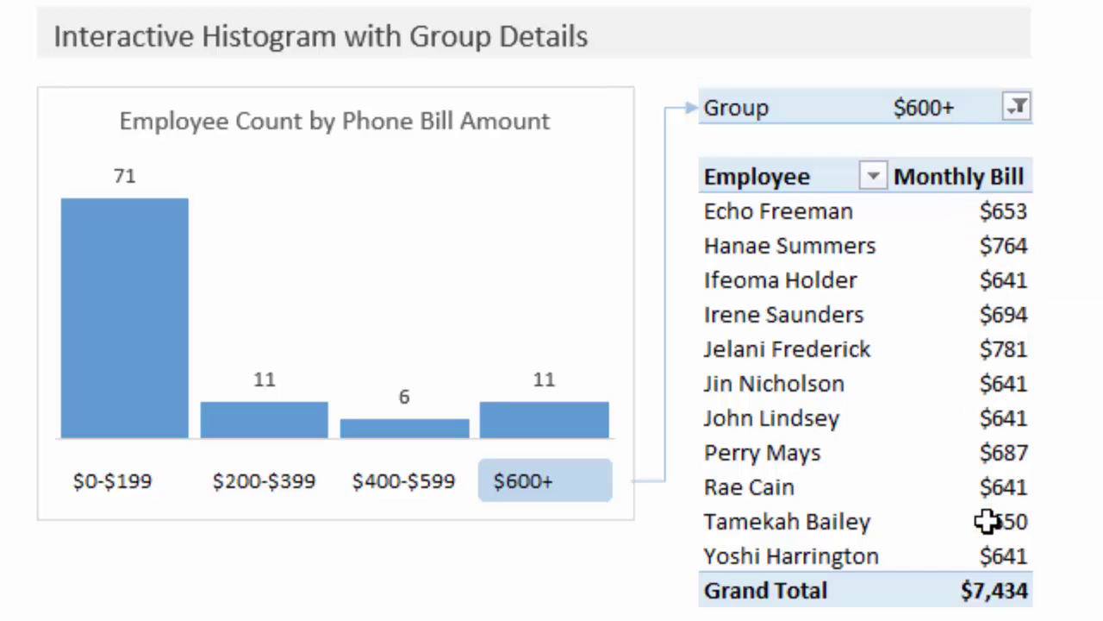
mouse_move(985, 521)
left_click(414, 478)
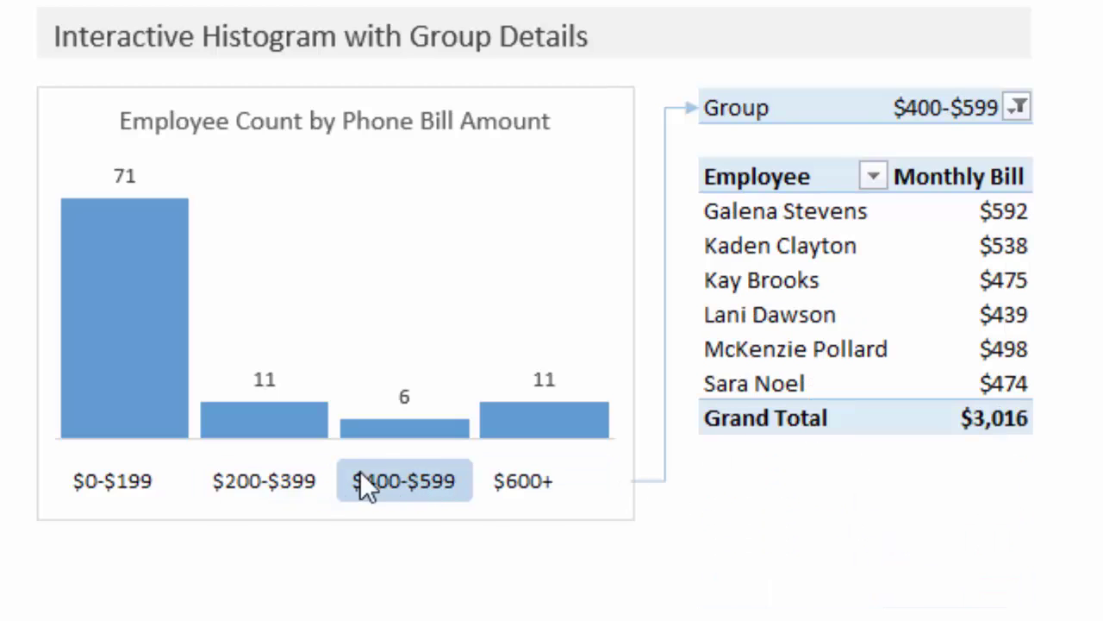
left_click(262, 463)
left_click(148, 480)
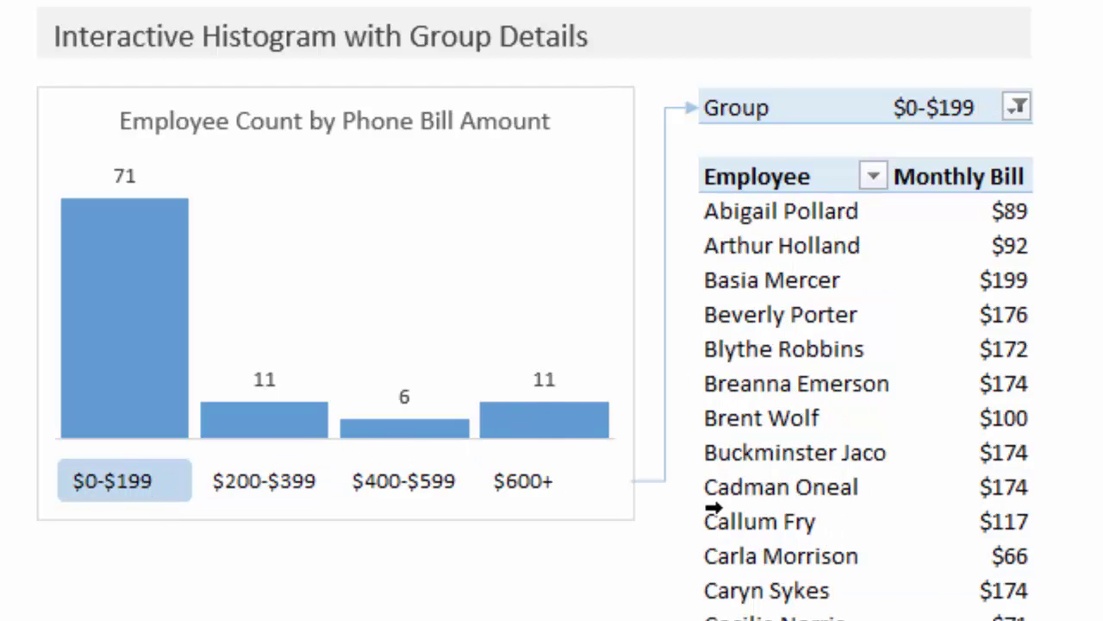
left_click(529, 487)
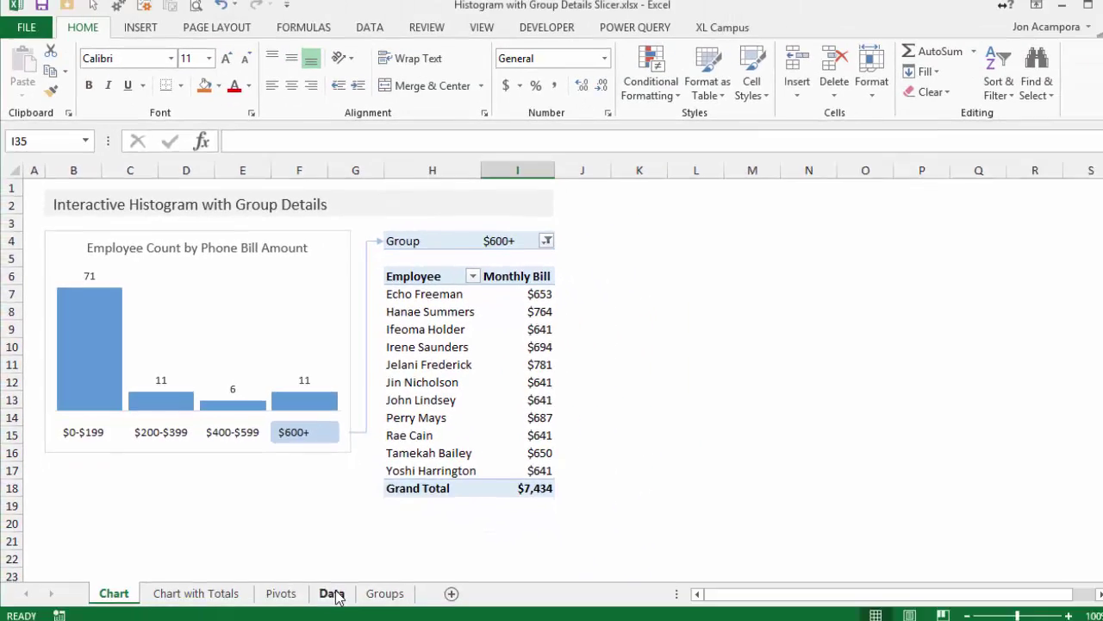
Step: Examine the VLOOKUP formula in the Data sheet's Group column and the lookup table on the Groups sheet
left_click(333, 595)
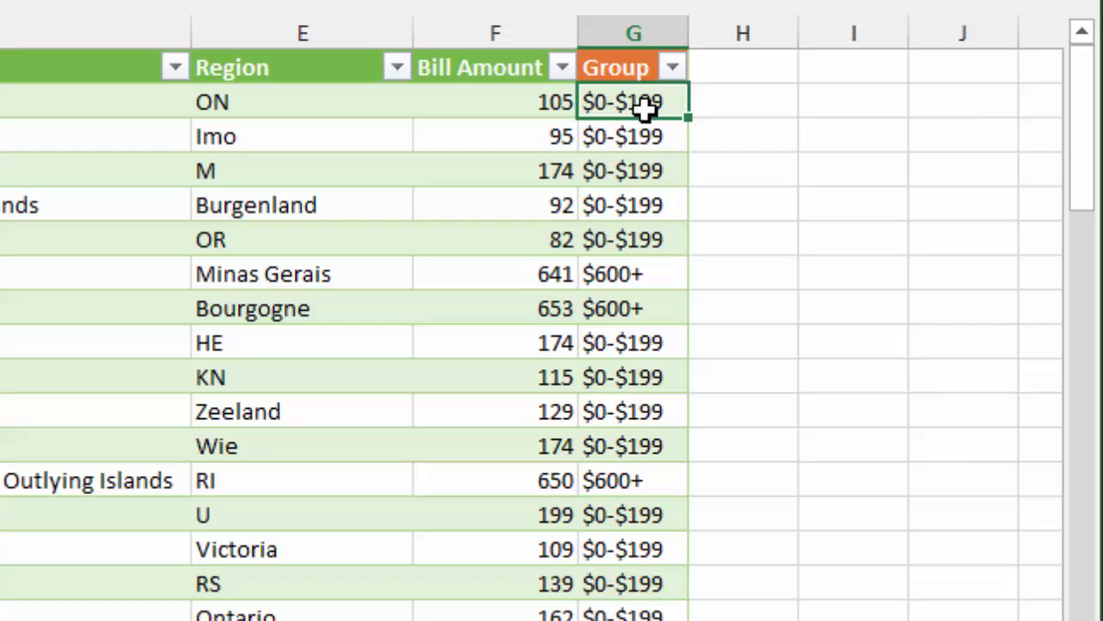
double_click(645, 105)
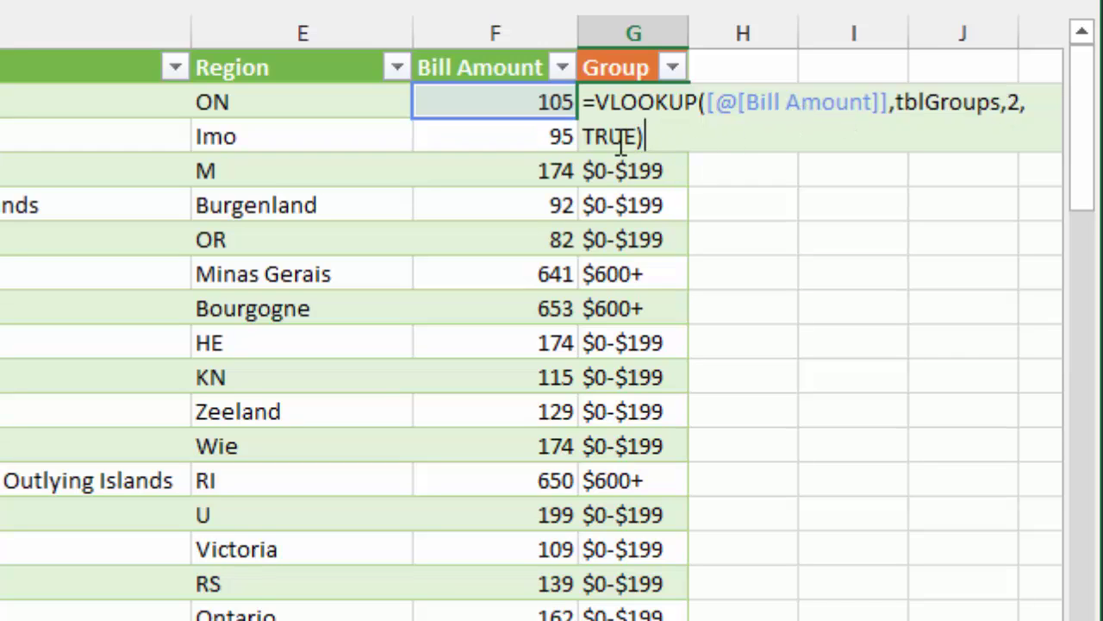
left_click_drag(642, 130, 591, 125)
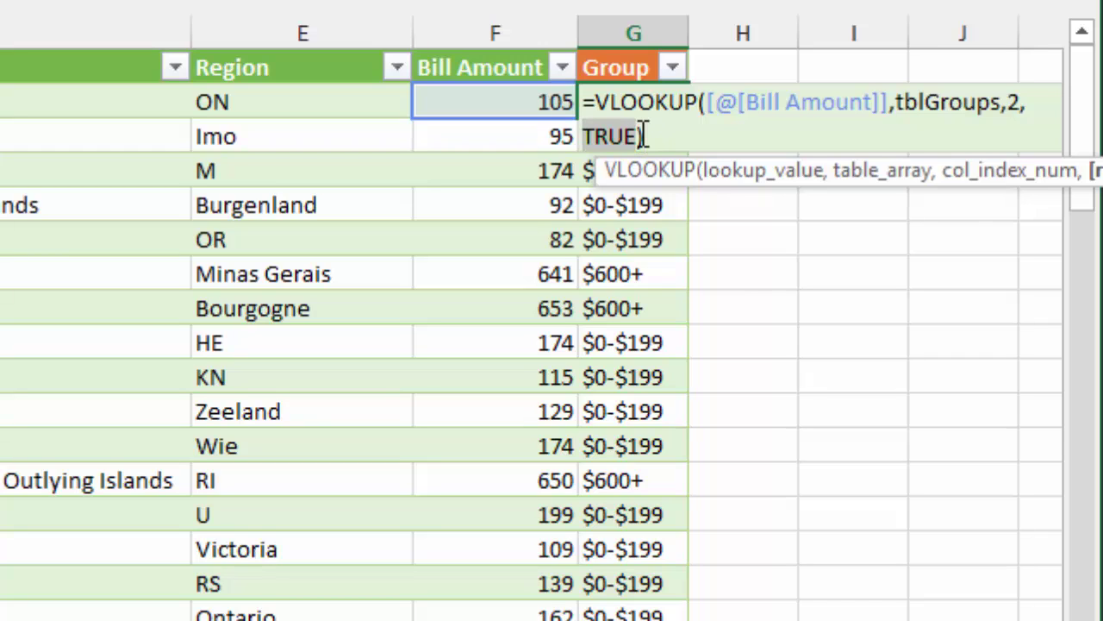
key("ctrl+Return")
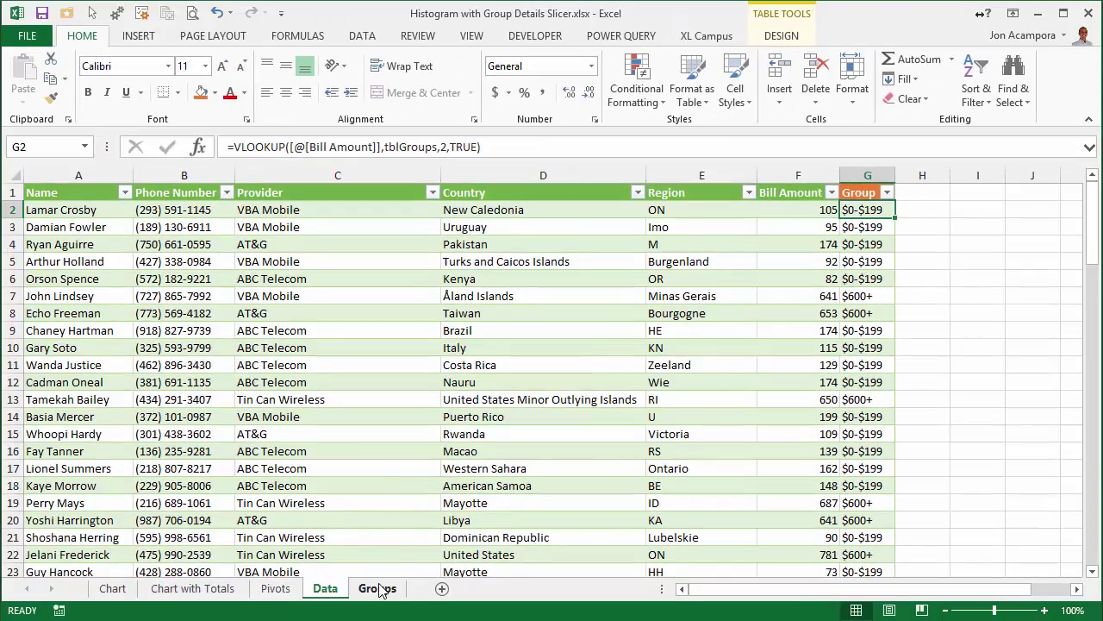
left_click(378, 588)
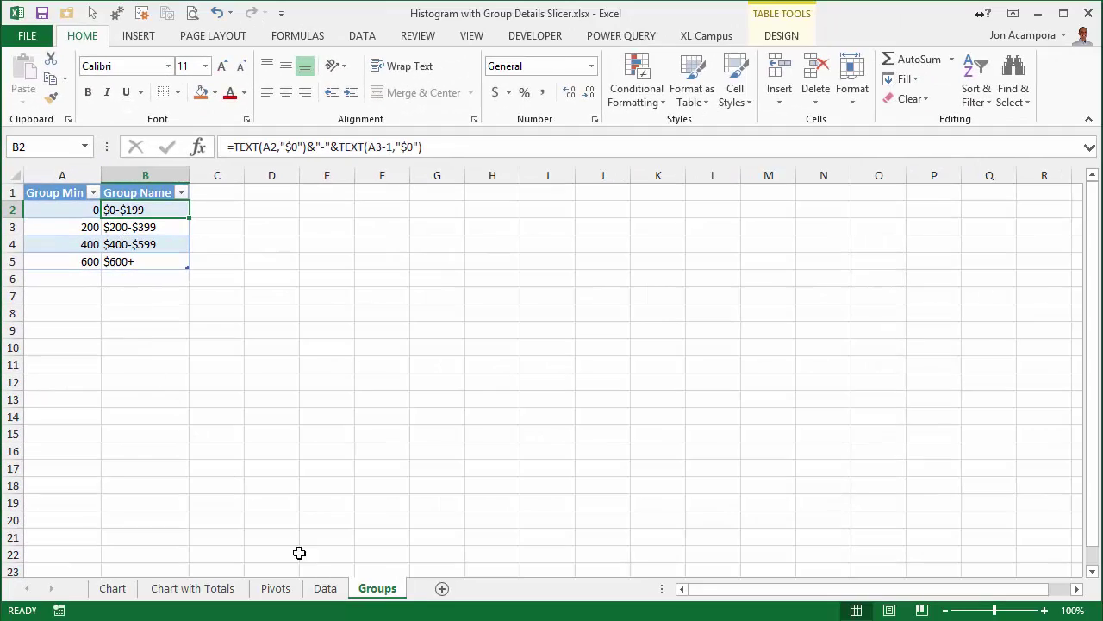
Step: Create a PivotTable on a new worksheet from the tblData table on the Data sheet
left_click(325, 588)
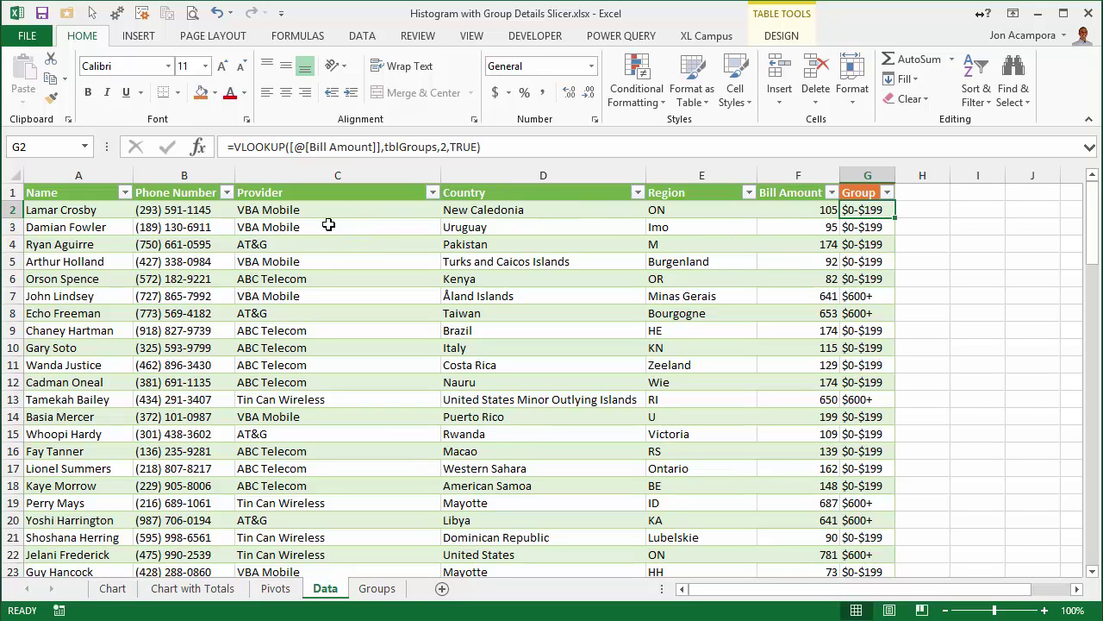
left_click(147, 38)
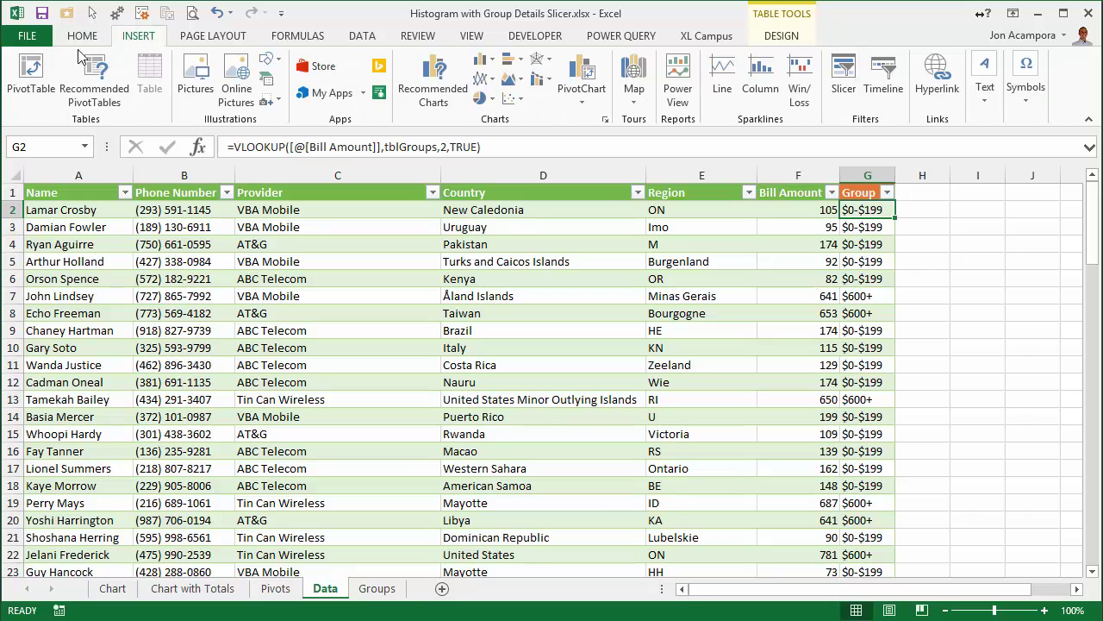
left_click(33, 73)
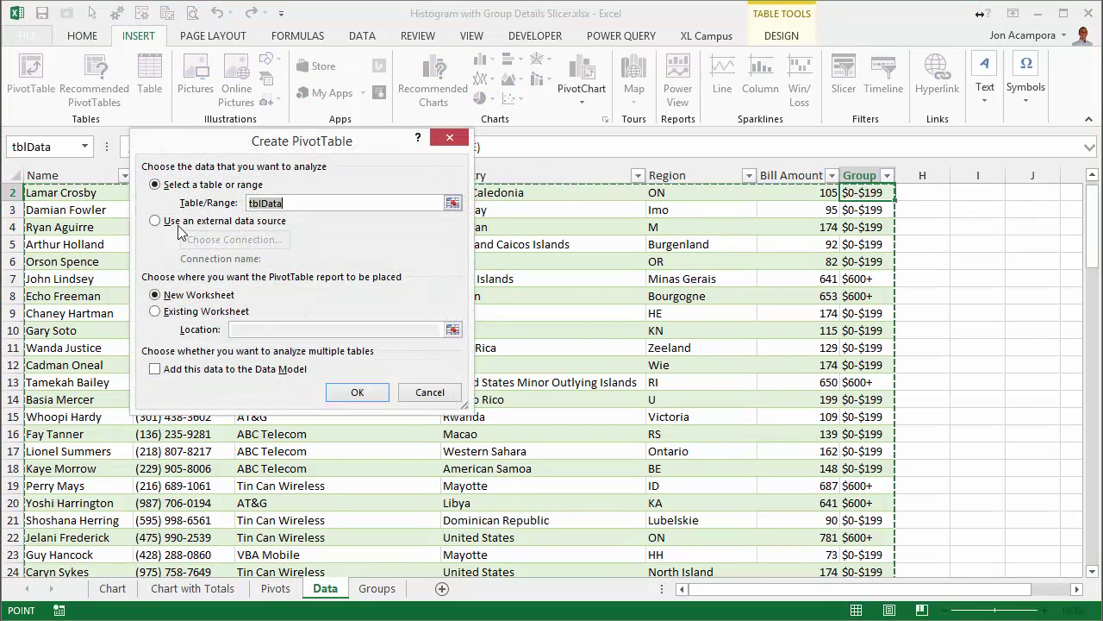
left_click(346, 395)
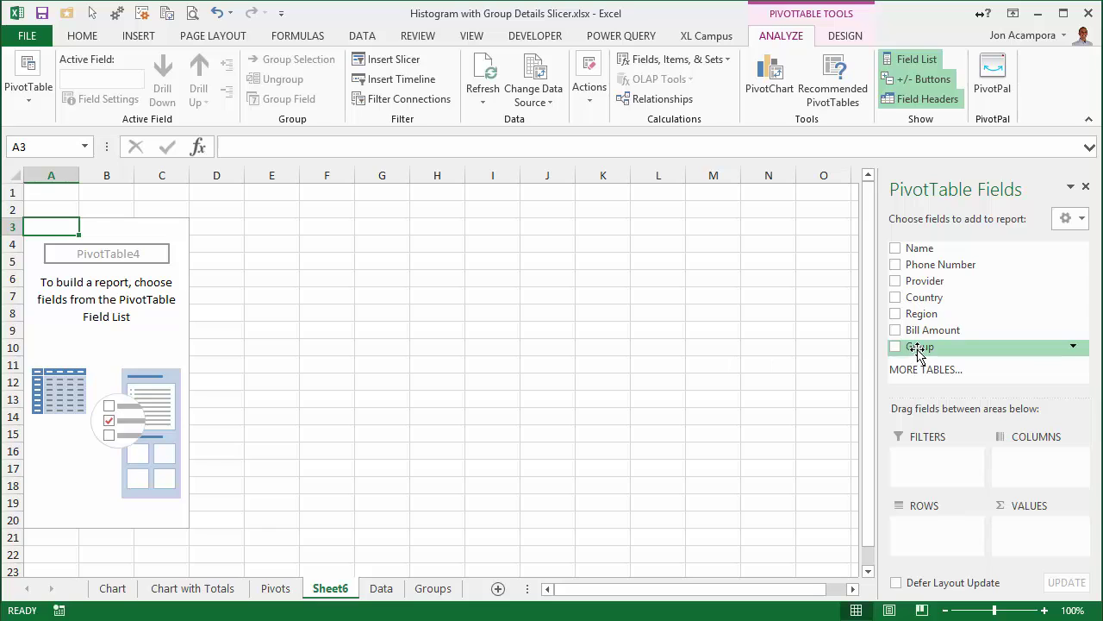
Step: Place Group in the PivotTable rows and Bill Amount in the values, summarized by Count
left_click_drag(918, 354, 941, 536)
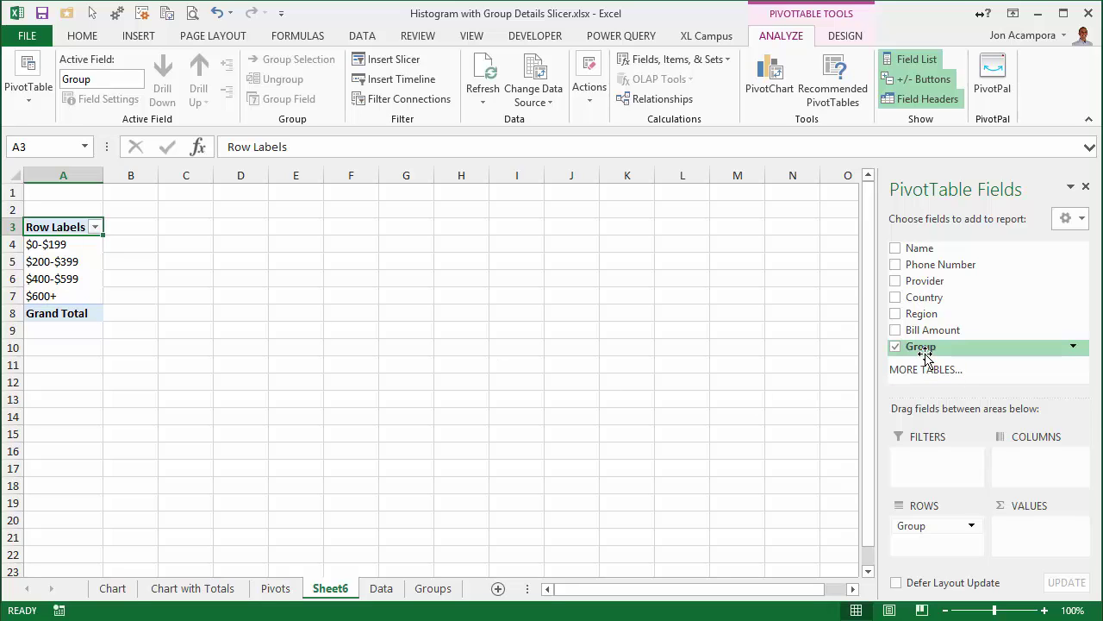
left_click_drag(928, 331, 1022, 532)
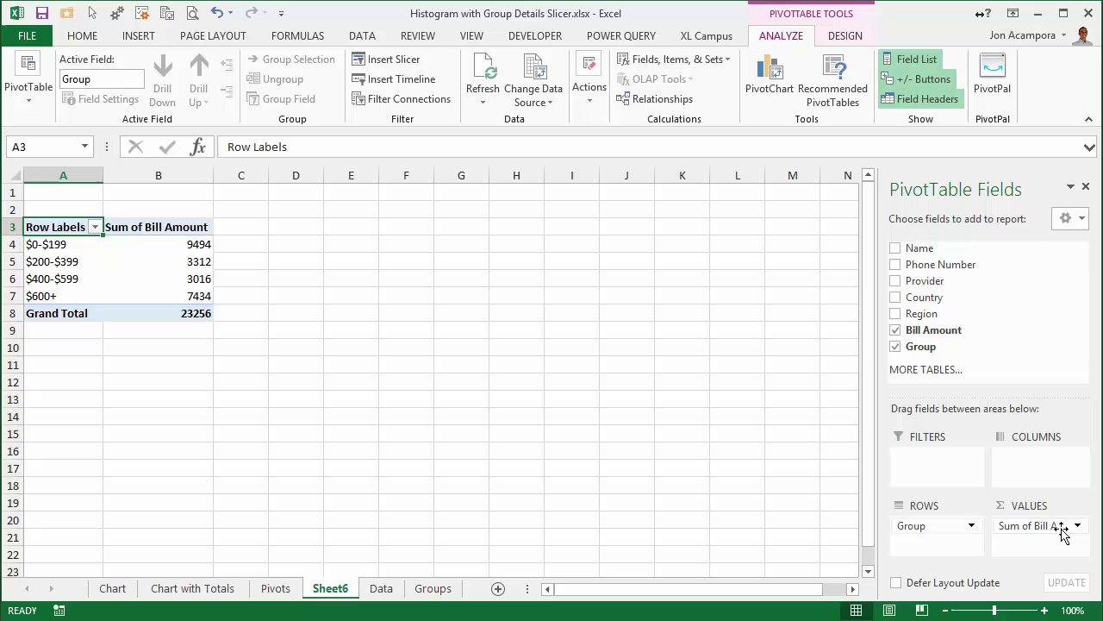
right_click(172, 246)
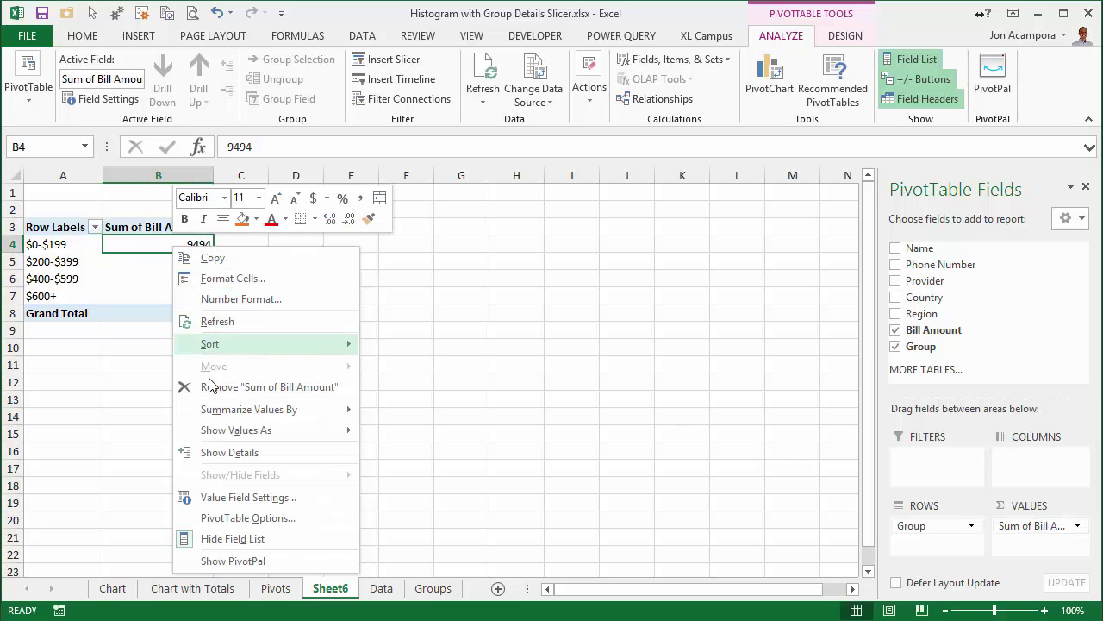
mouse_move(248, 418)
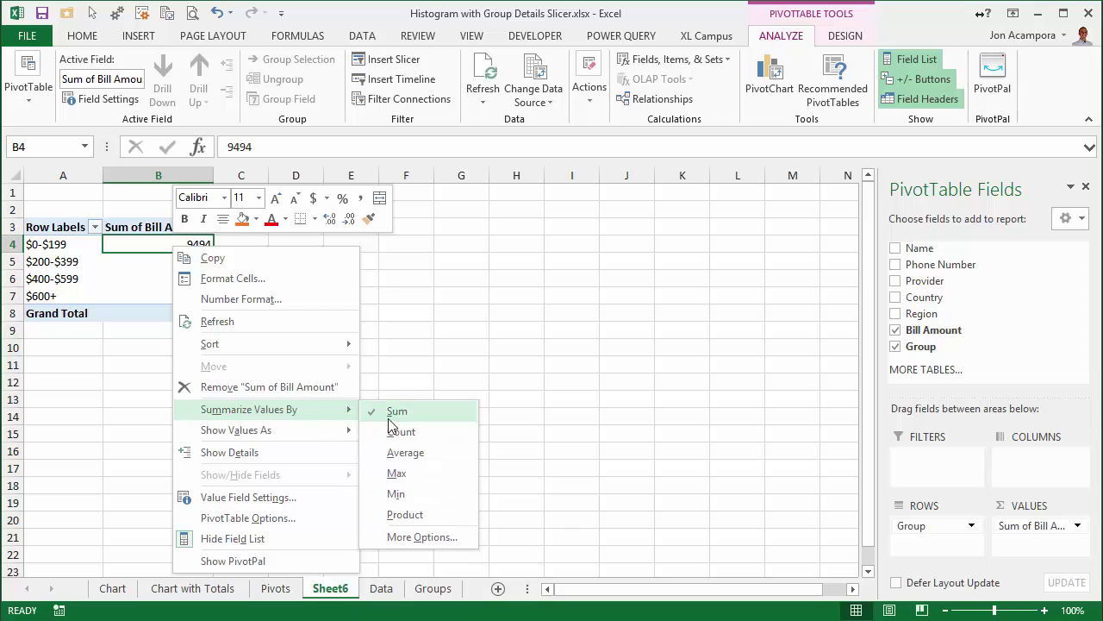
left_click(402, 433)
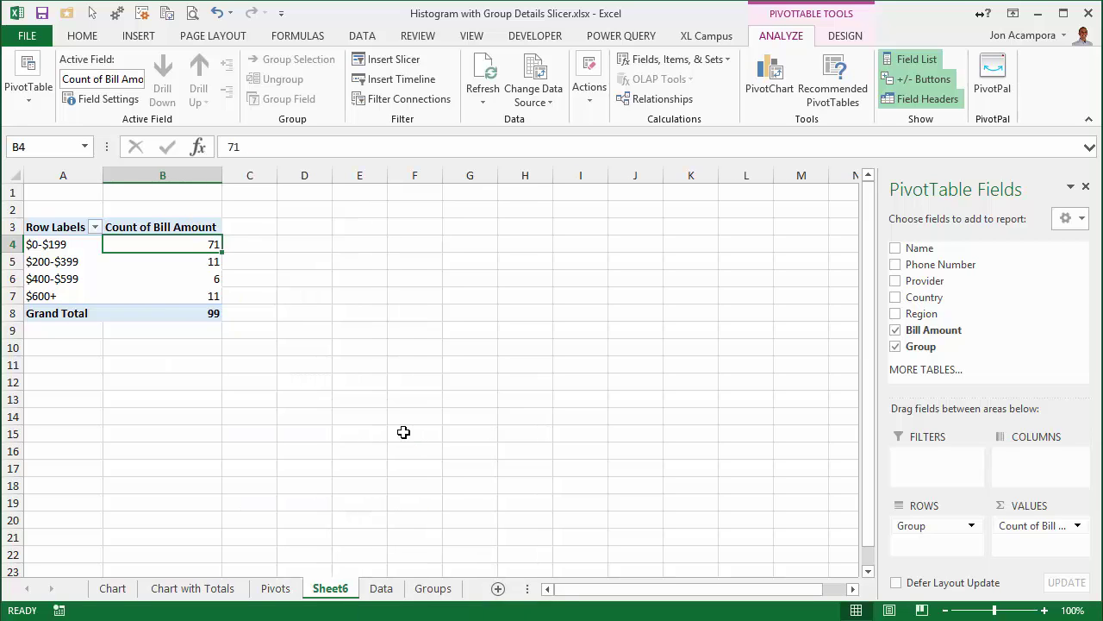
Step: Insert a Clustered Column PivotChart based on the bill-group PivotTable
mouse_move(138, 249)
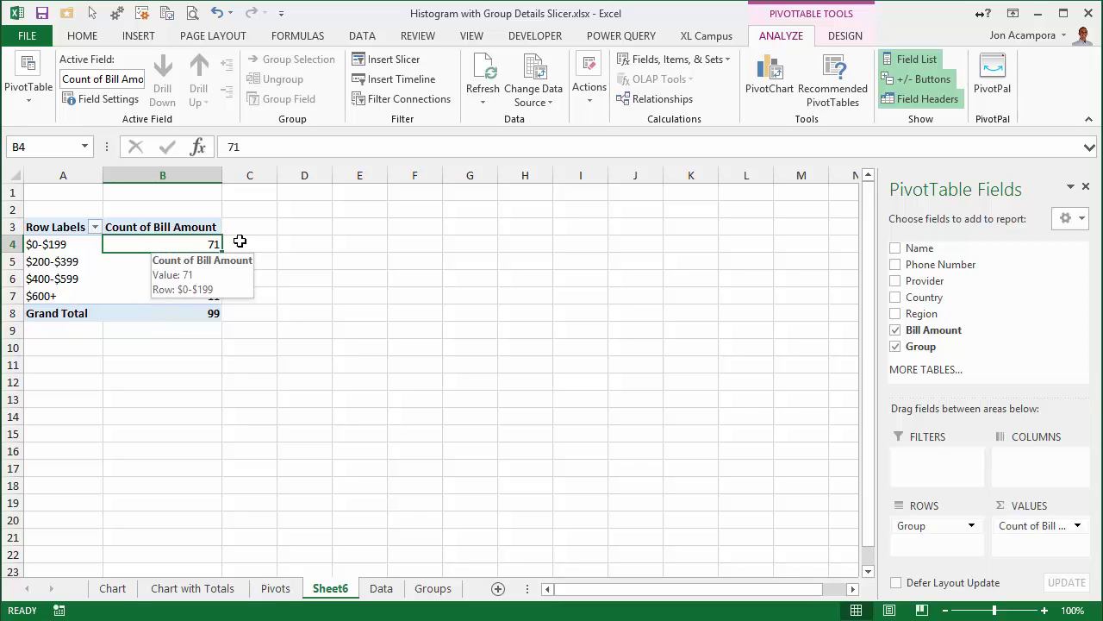
left_click(770, 80)
left_click_drag(300, 2, 520, 73)
mouse_move(410, 260)
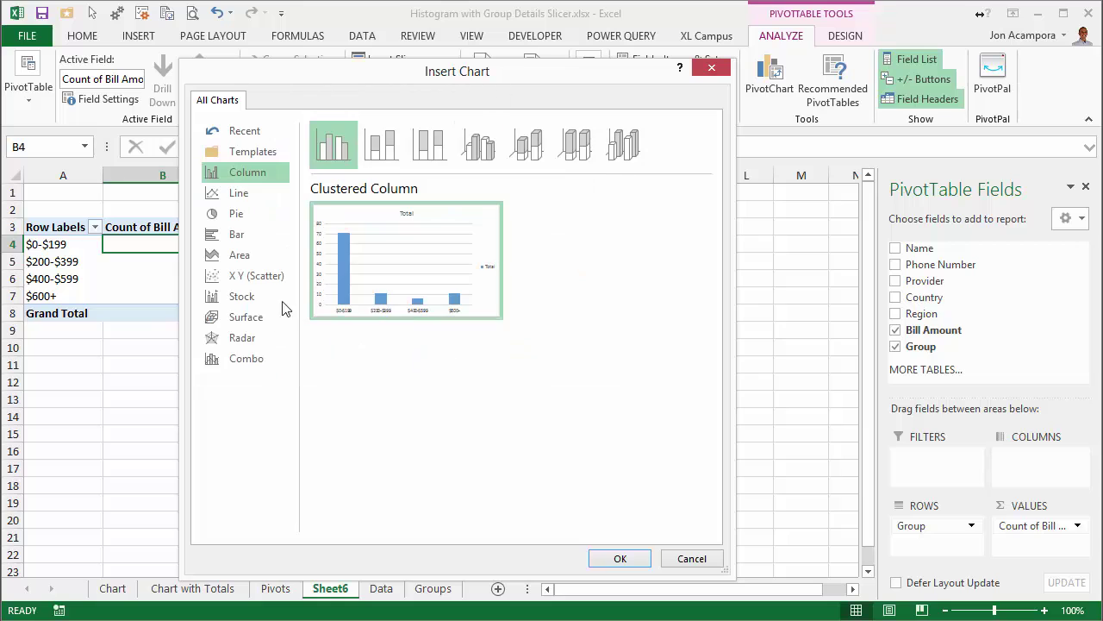
left_click(620, 559)
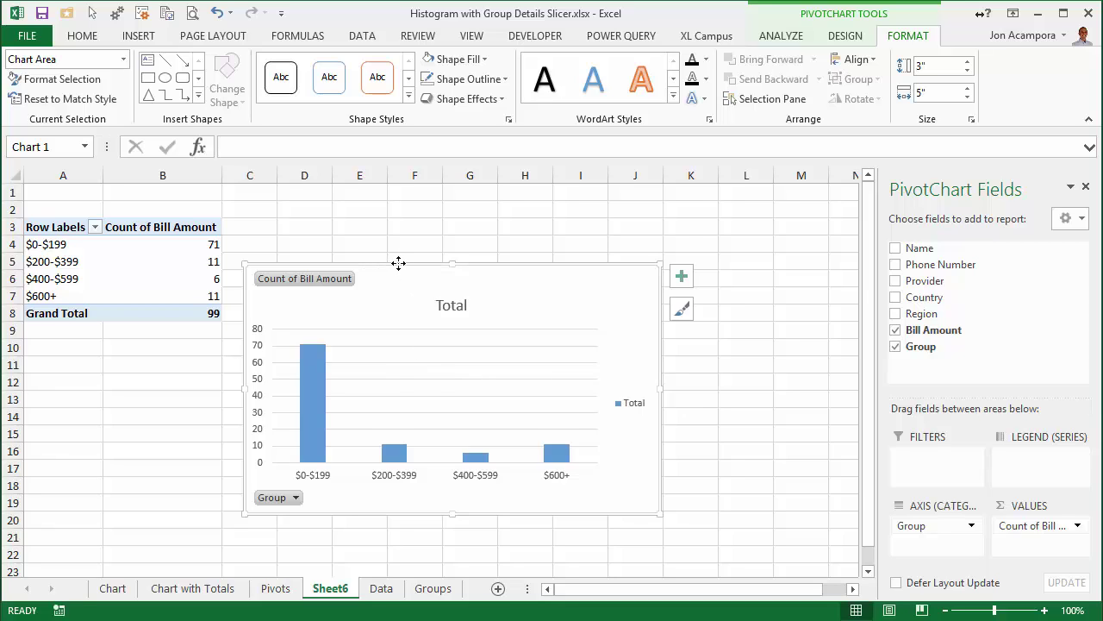
Step: Move the PivotChart up beside the PivotTable, aligned with row 3, and hide all its field buttons
left_click_drag(402, 272, 415, 220)
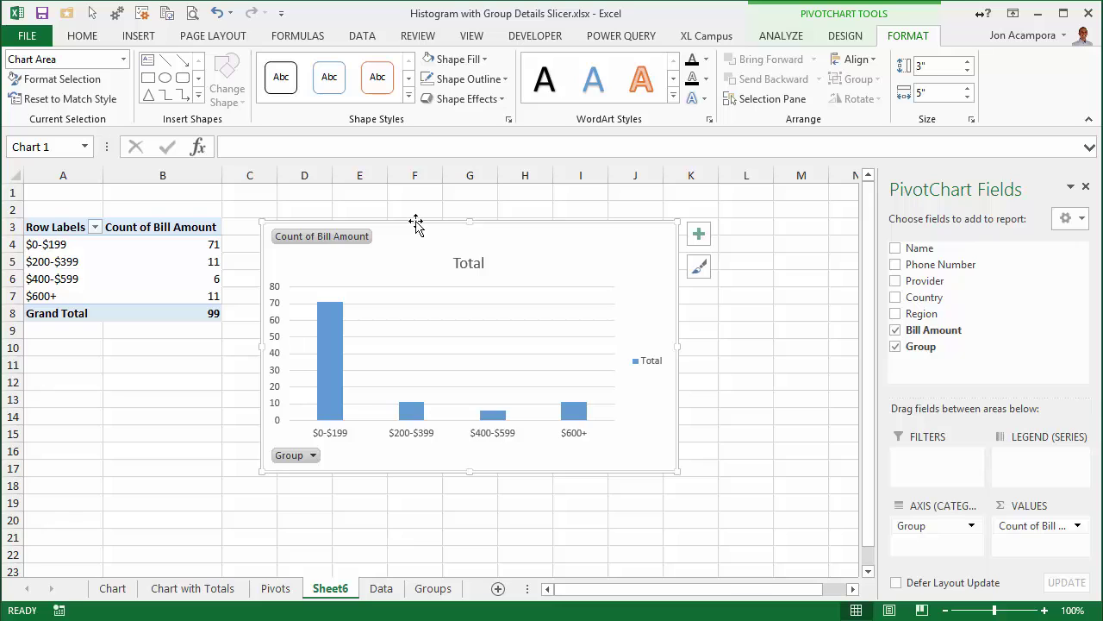
right_click(353, 245)
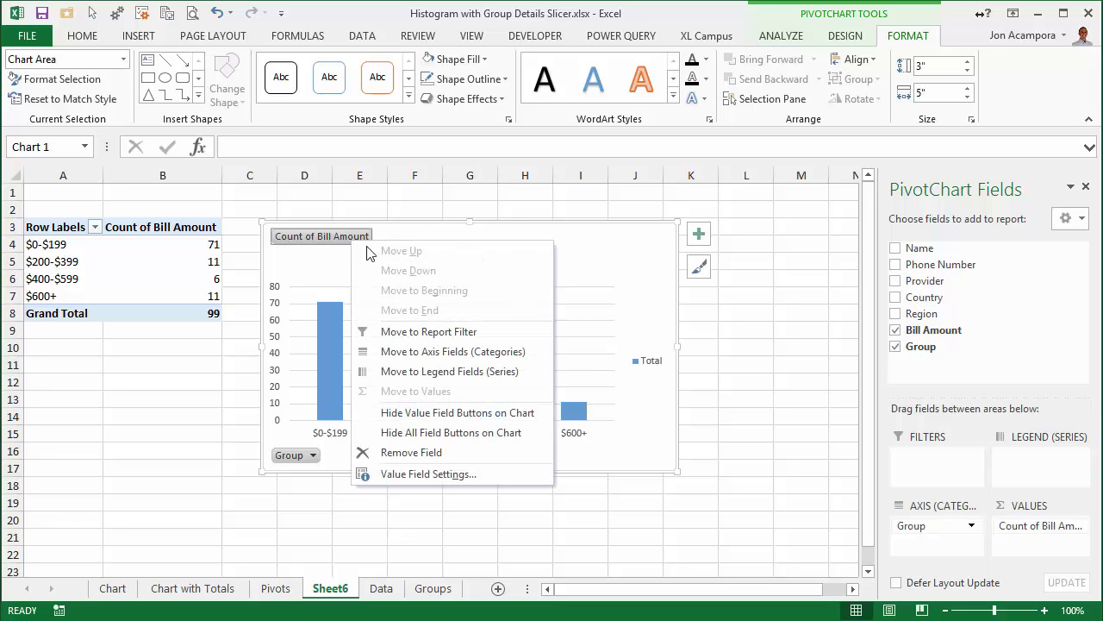
left_click(420, 432)
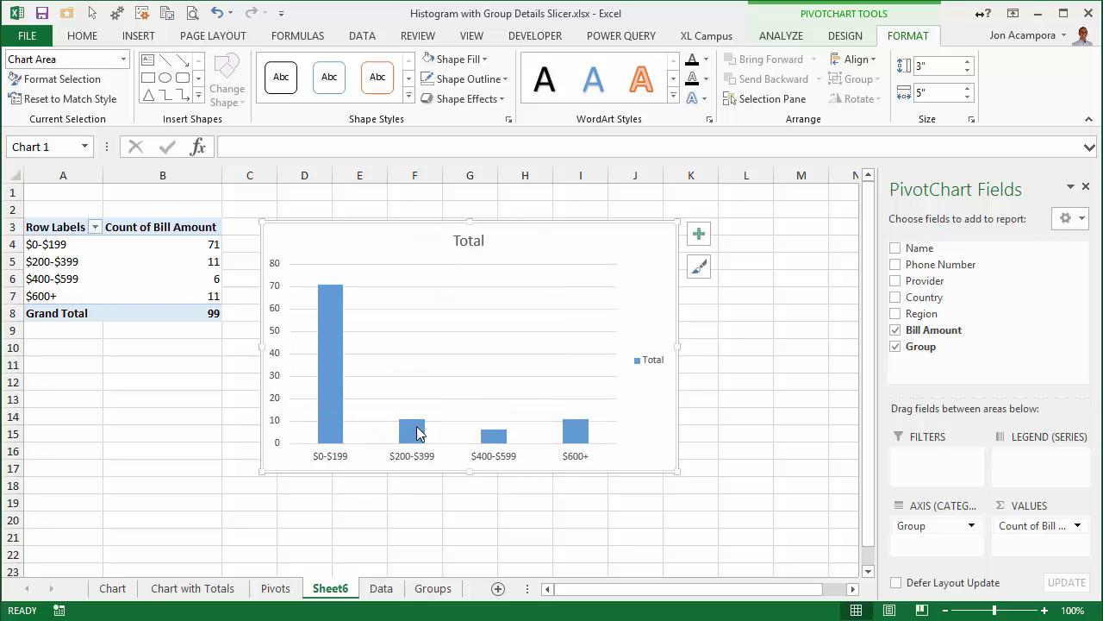
Step: Delete the legend and the horizontal gridlines from the PivotChart
left_click(634, 358)
key("Delete")
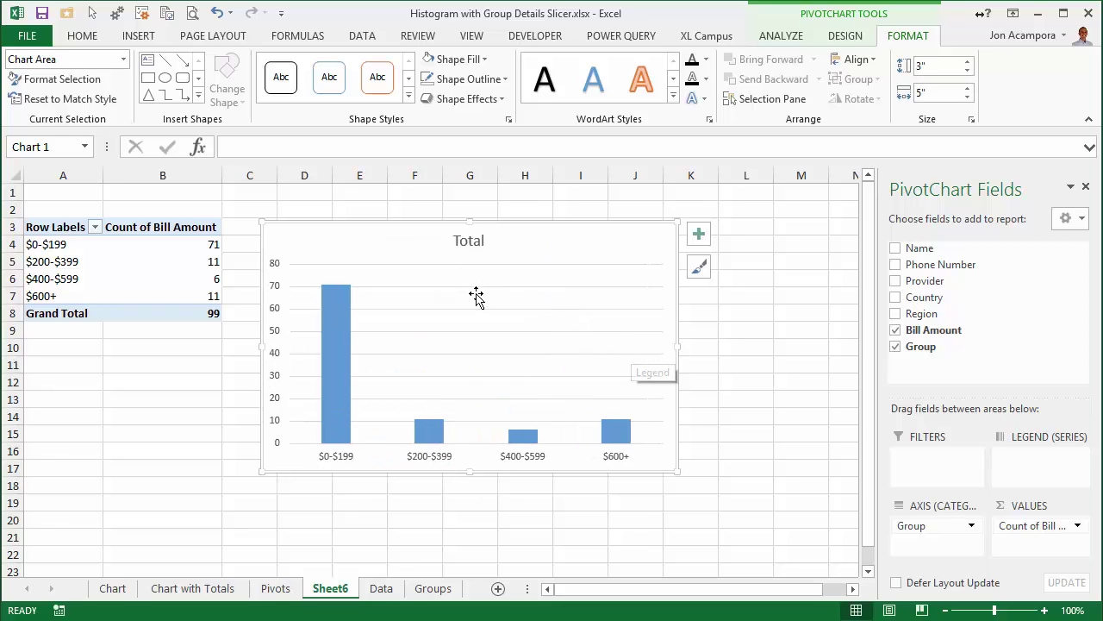
left_click(457, 315)
key("Delete")
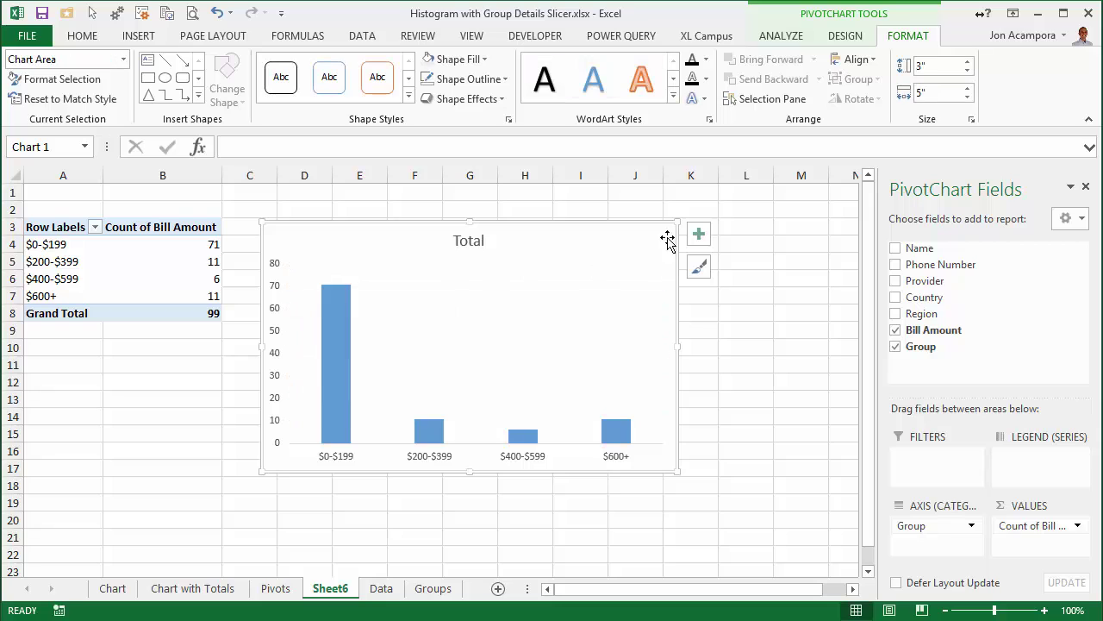
Step: Add data labels to the chart's columns and delete the vertical axis
left_click(698, 234)
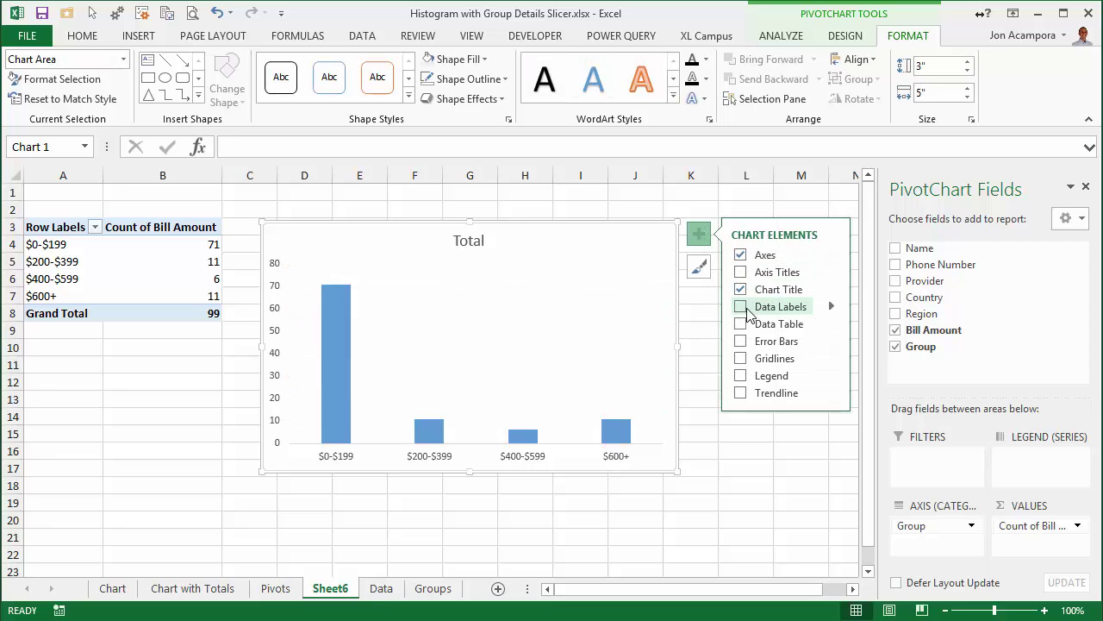
left_click(278, 297)
key("Delete")
Step: Reduce the data series' gap width so the gaps are about half a column wide
right_click(327, 349)
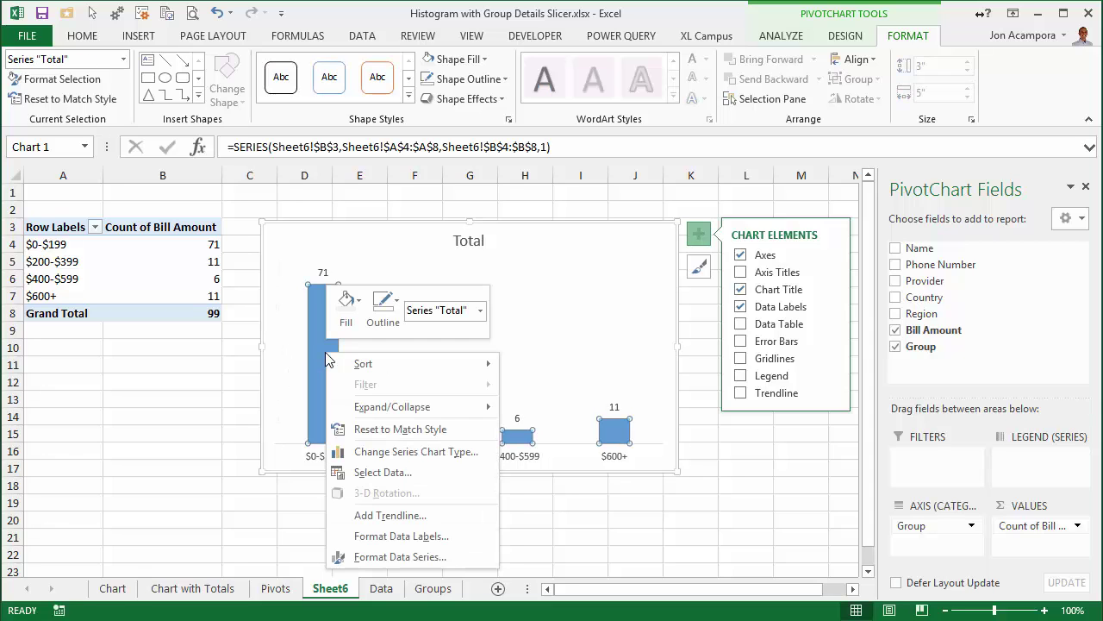
left_click(380, 562)
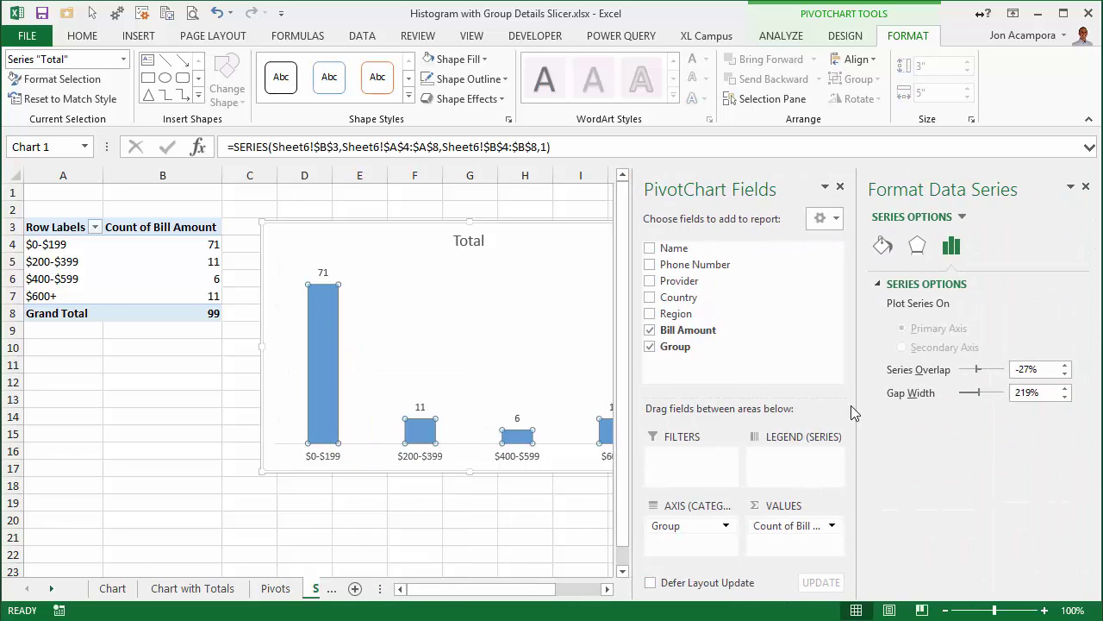
left_click_drag(980, 394, 966, 393)
left_click(376, 502)
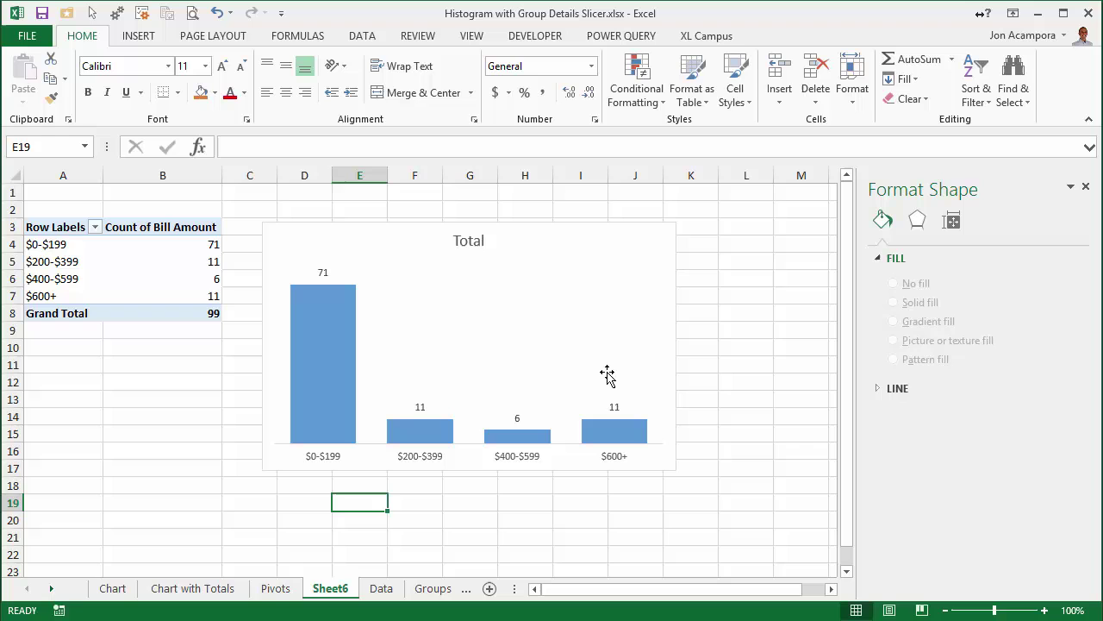
Step: Close the PivotChart field list and shrink the chart to about 2" high by 3.75" wide
left_click(674, 469)
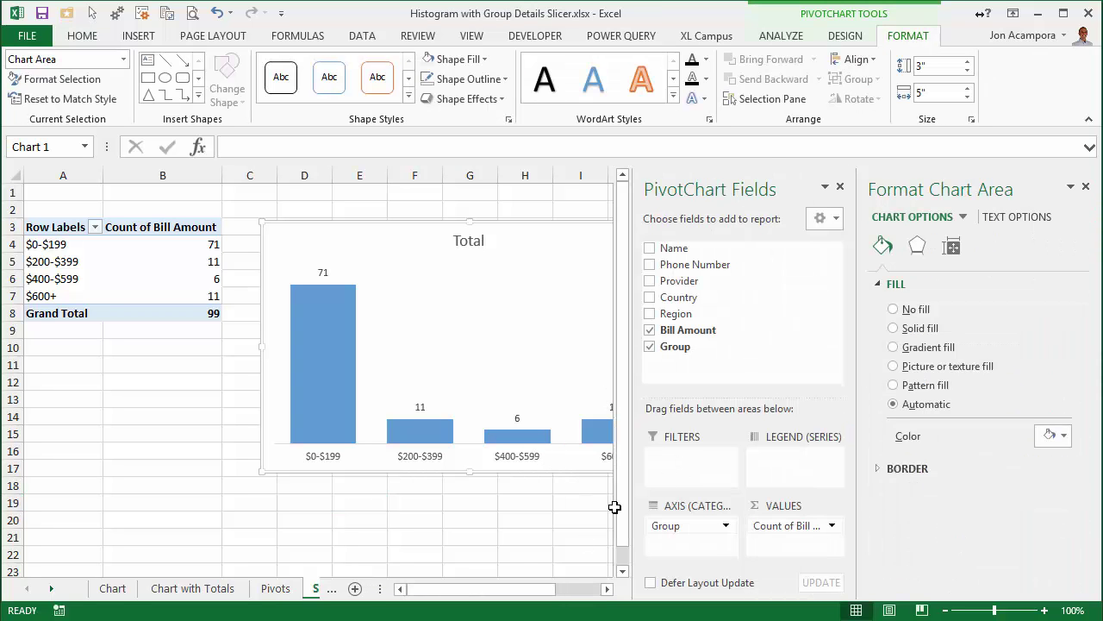
left_click(841, 186)
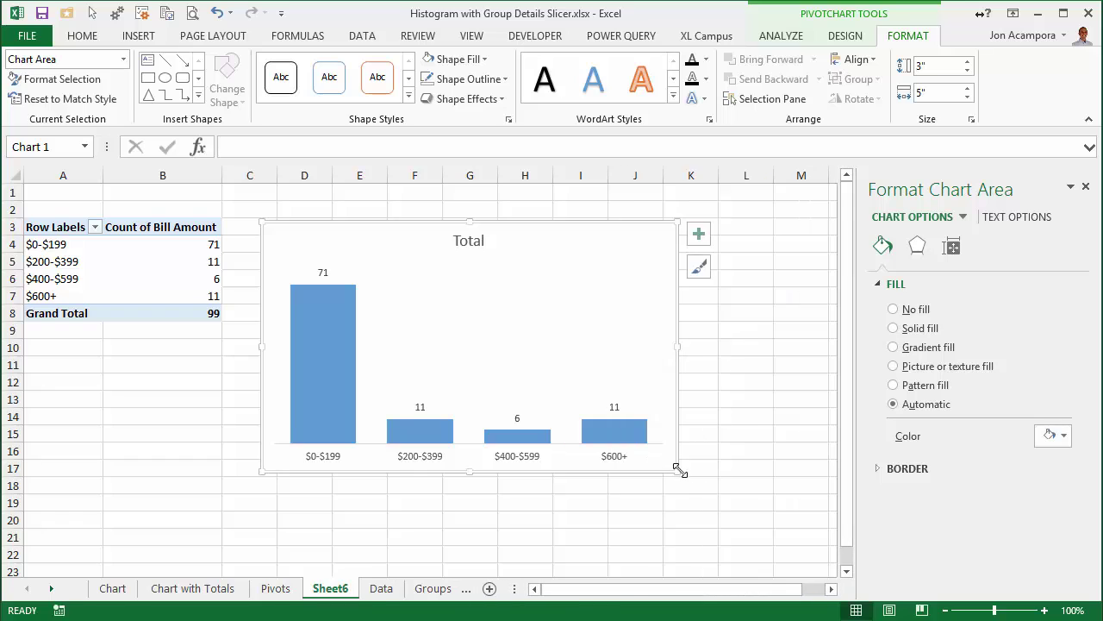
left_click_drag(679, 469, 572, 386)
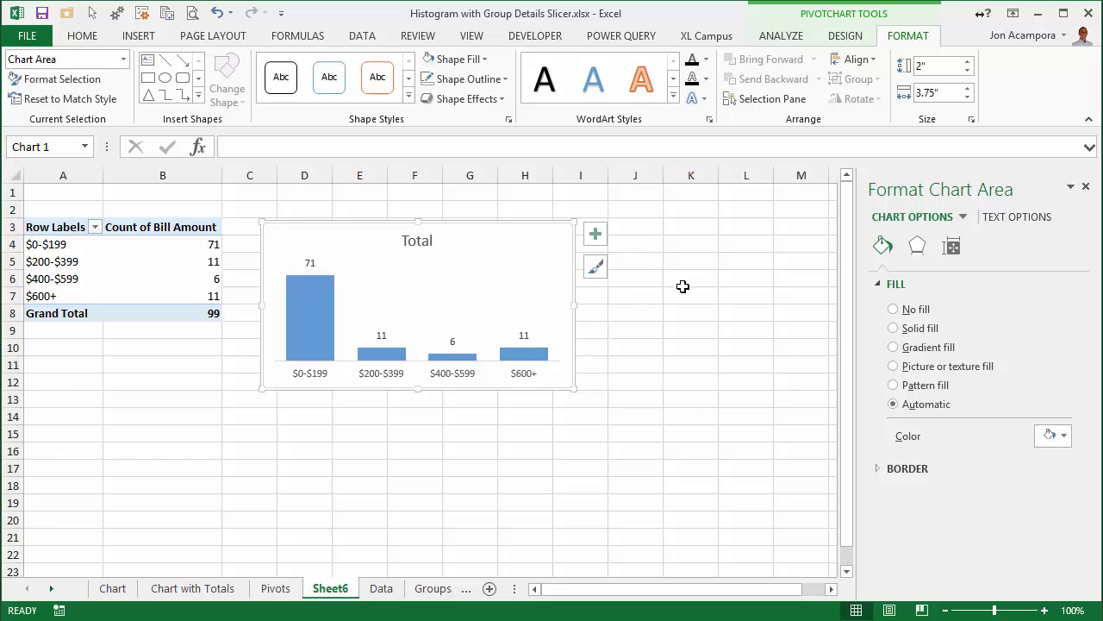
Step: Copy the PivotTable in A3:B8 and paste the duplicate at cell K3
left_click_drag(53, 226, 175, 307)
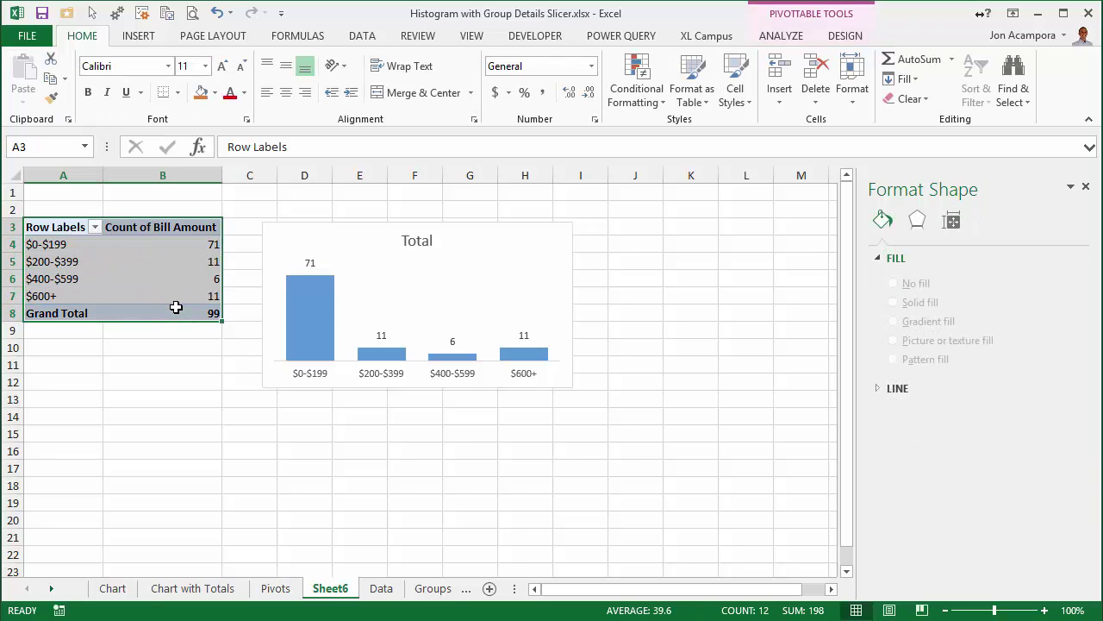
key("ctrl+c")
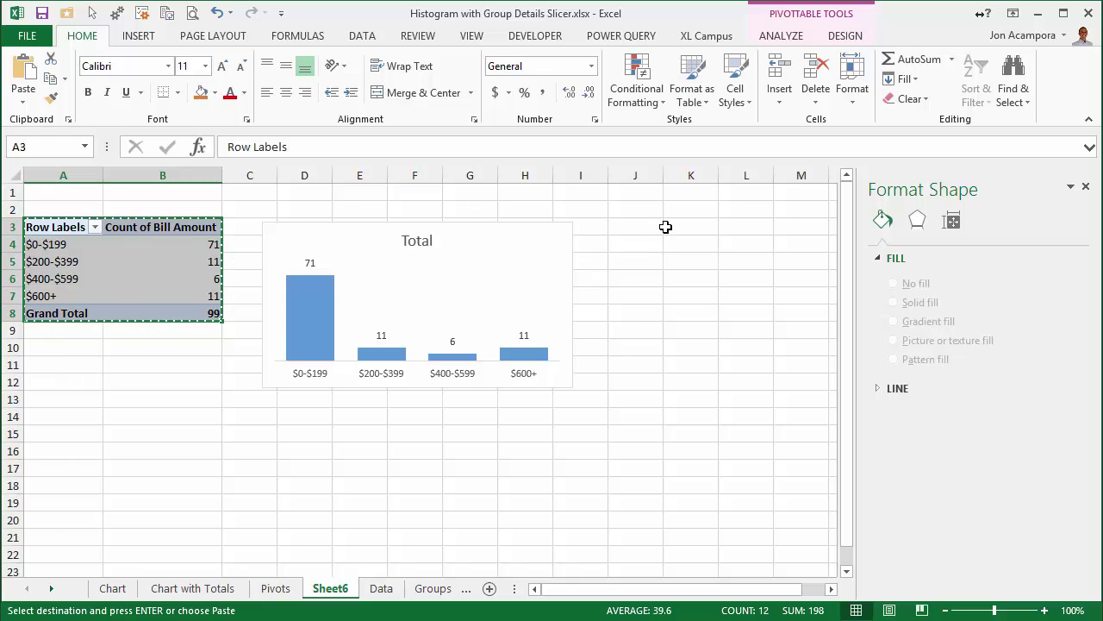
left_click(671, 227)
key("ctrl+v")
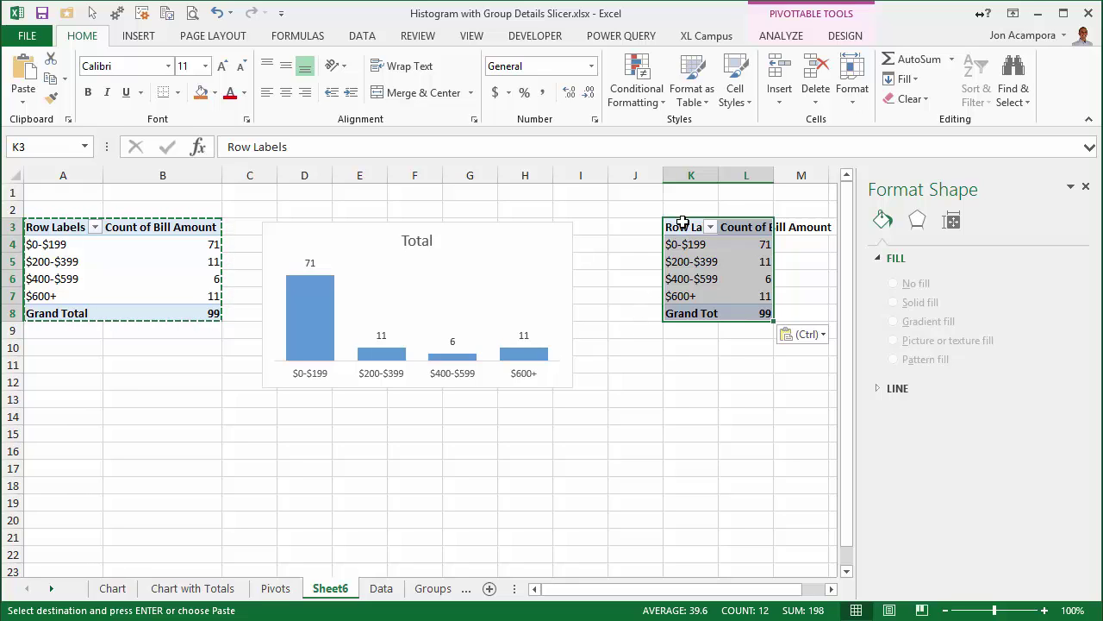
Step: Show the copied PivotTable's field list and replace Group with Name in its rows
left_click(703, 244)
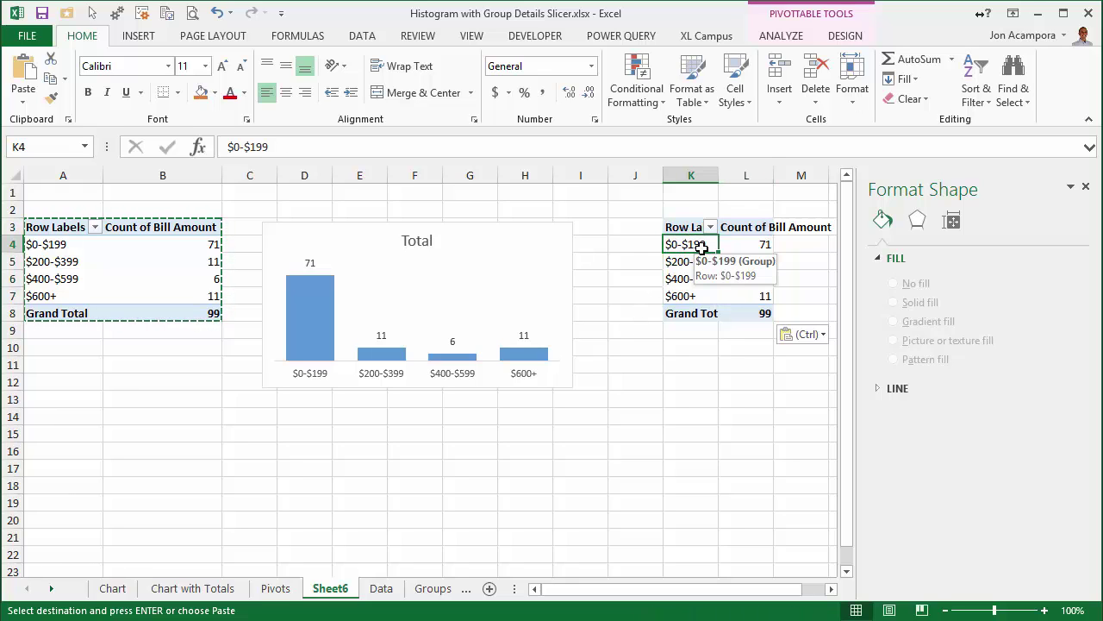
left_click(800, 36)
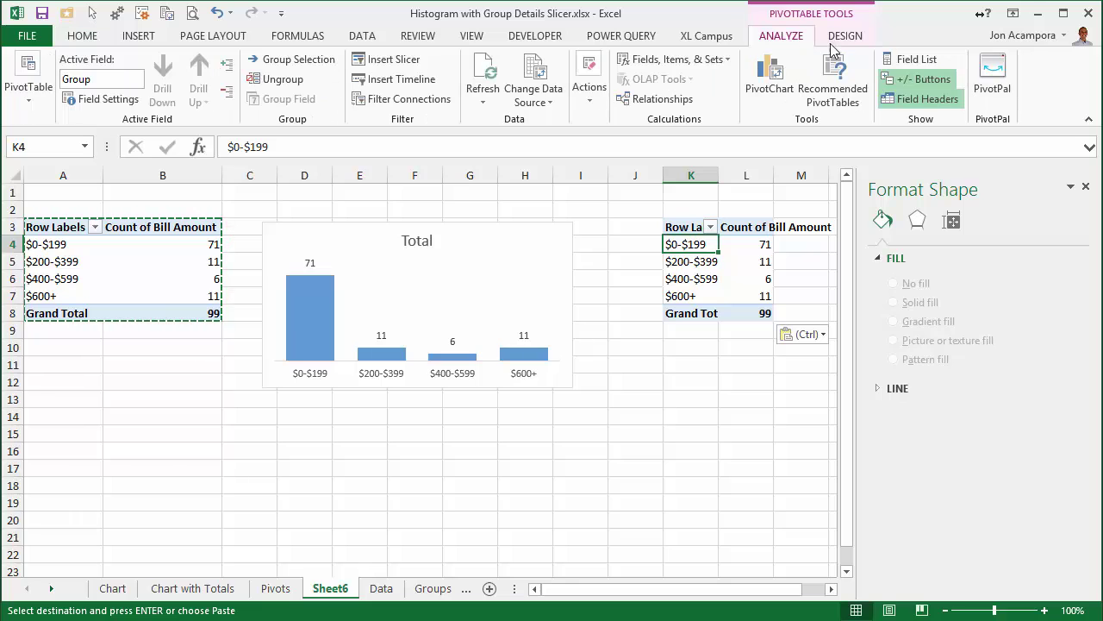
left_click(907, 62)
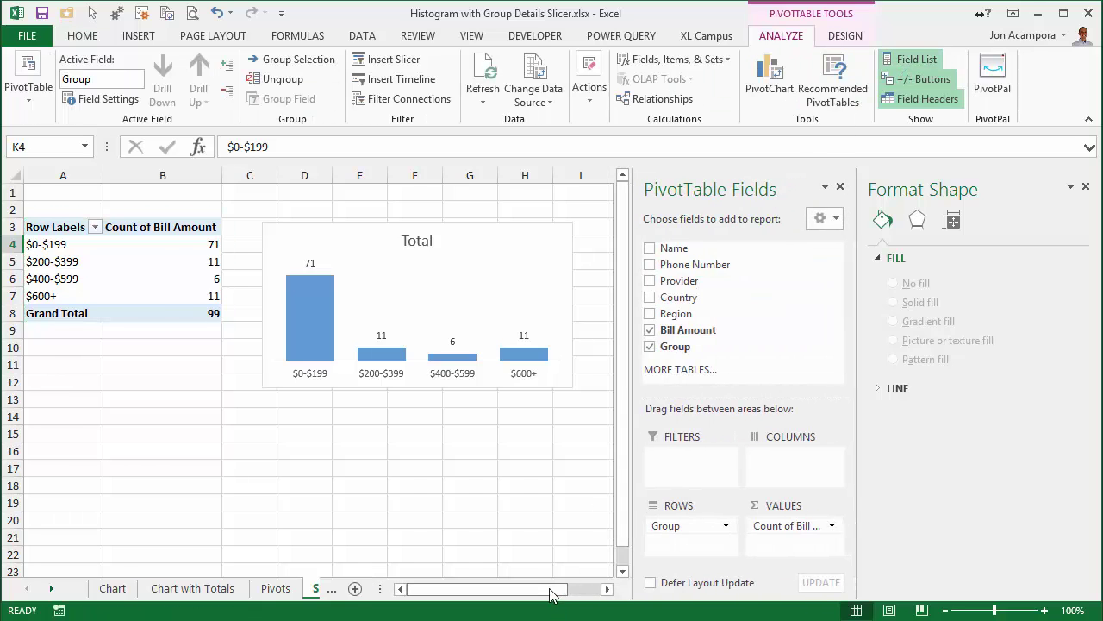
left_click_drag(551, 589, 584, 589)
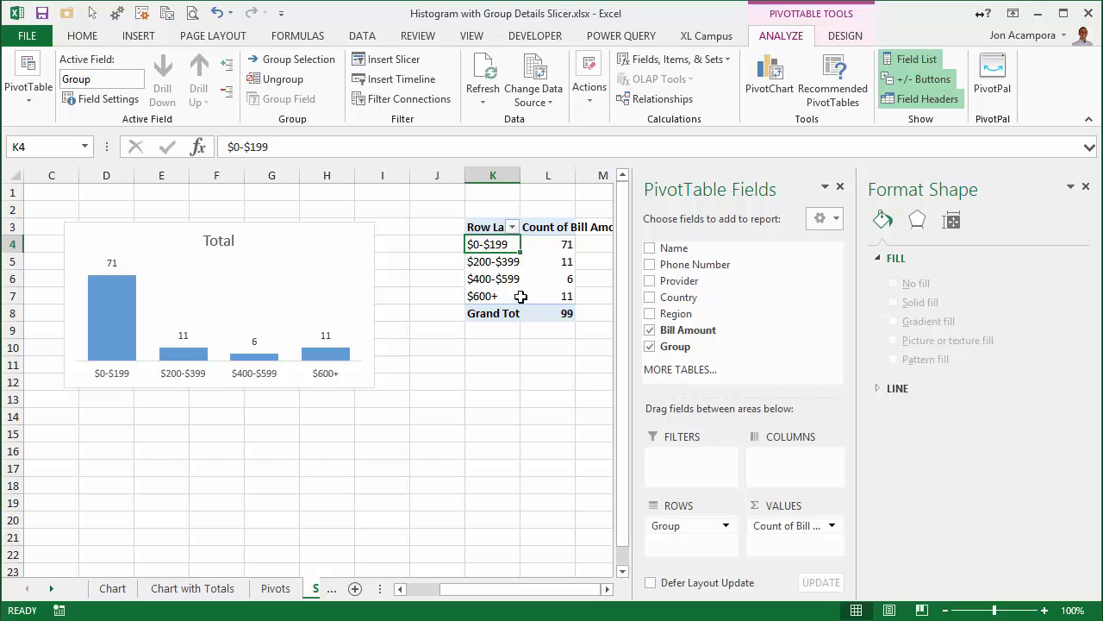
left_click_drag(679, 526, 571, 509)
left_click_drag(672, 252, 698, 534)
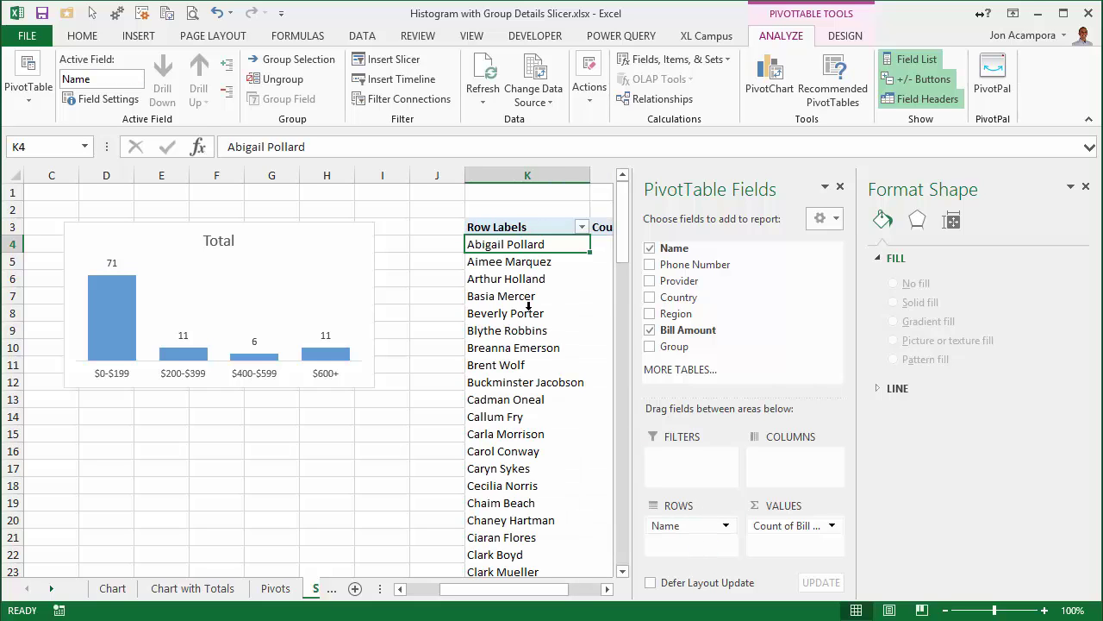
Step: Summarize the copied PivotTable's Bill Amount values by Sum
left_click_drag(534, 589, 567, 589)
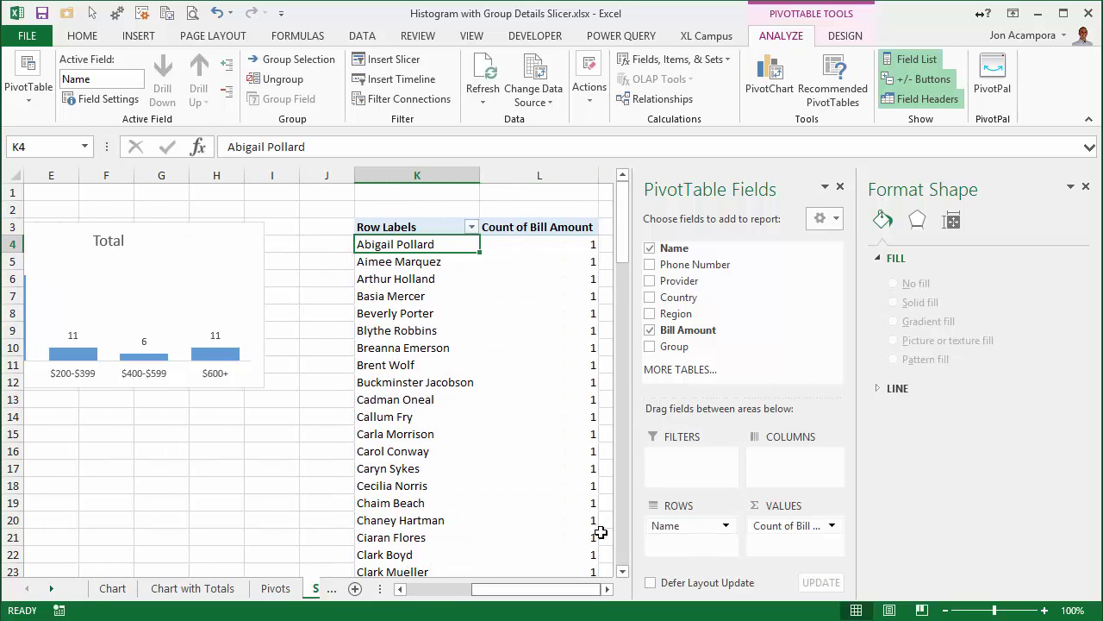
right_click(561, 243)
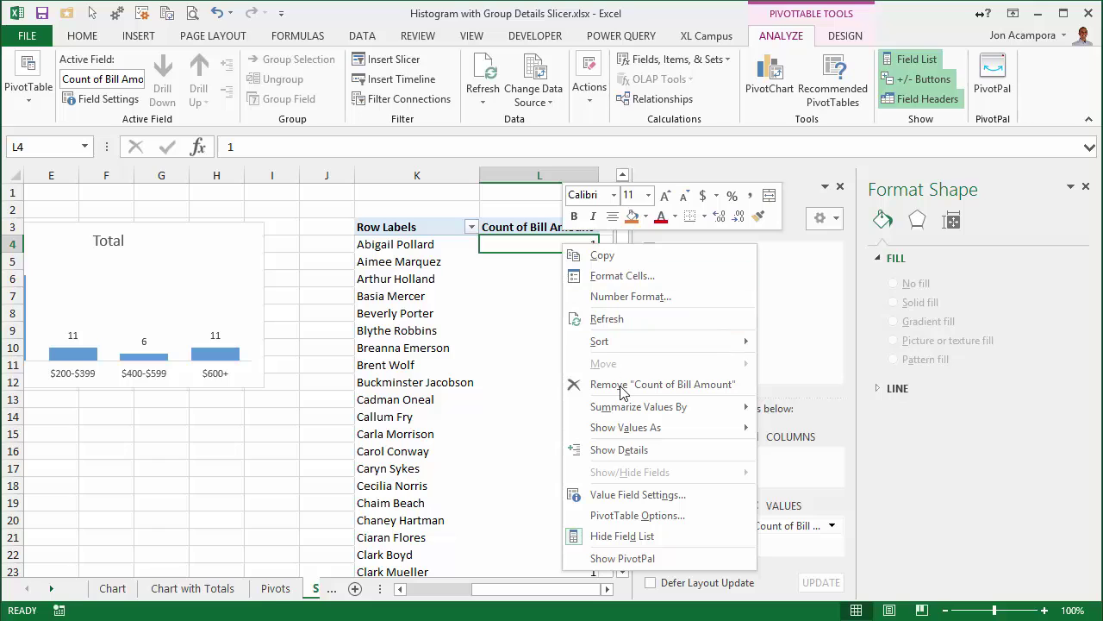
mouse_move(628, 415)
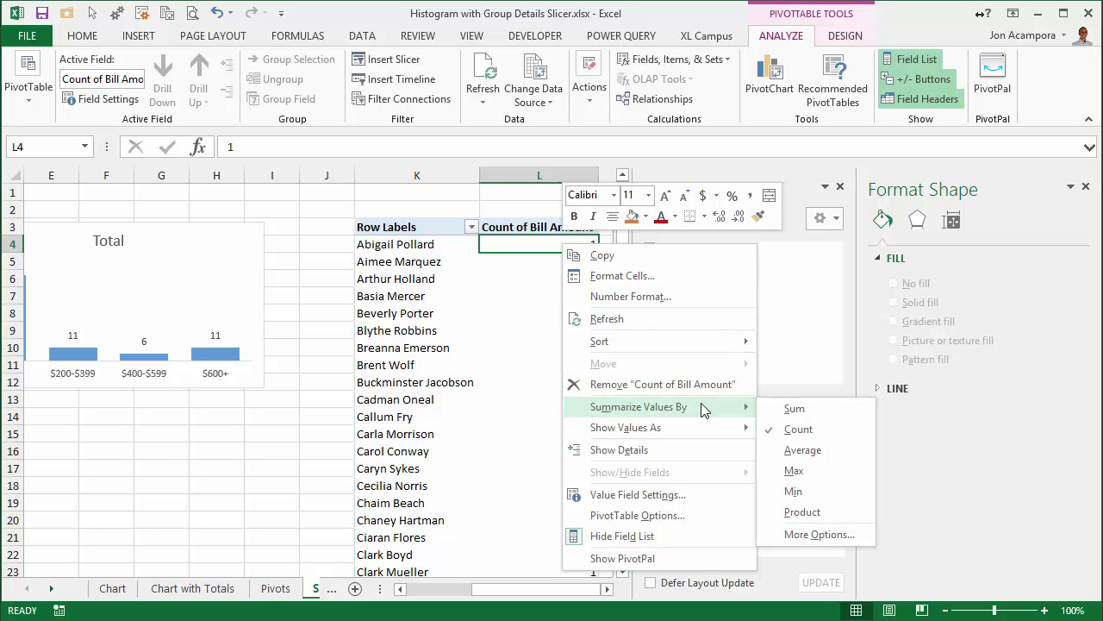
left_click(792, 408)
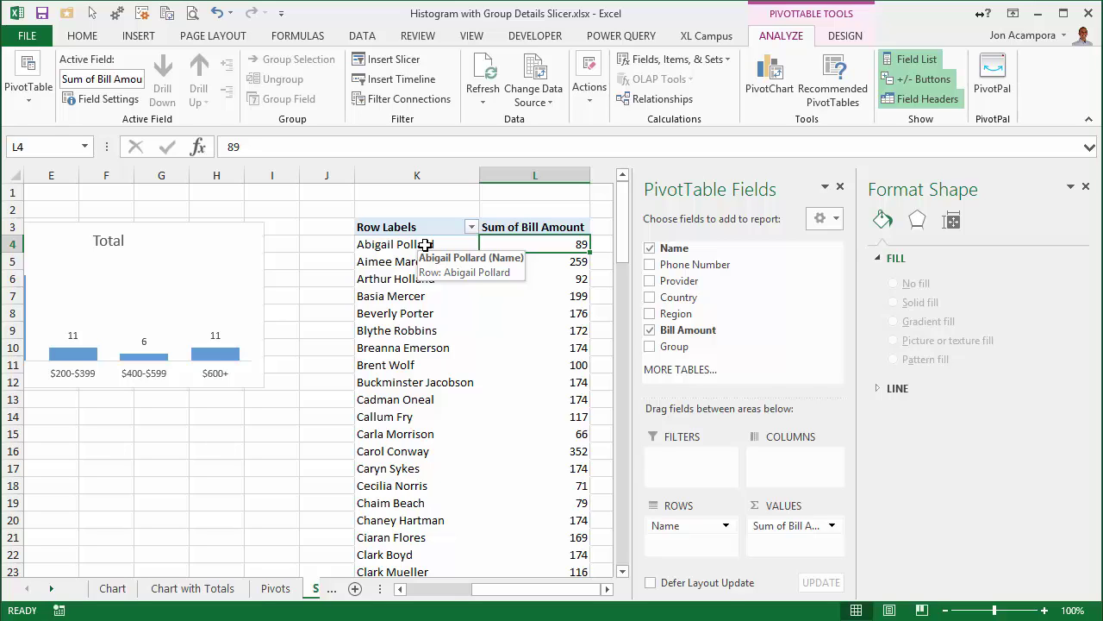
Step: Add Group as a report filter on the employee PivotTable and filter it to $600+
left_click_drag(670, 347, 687, 464)
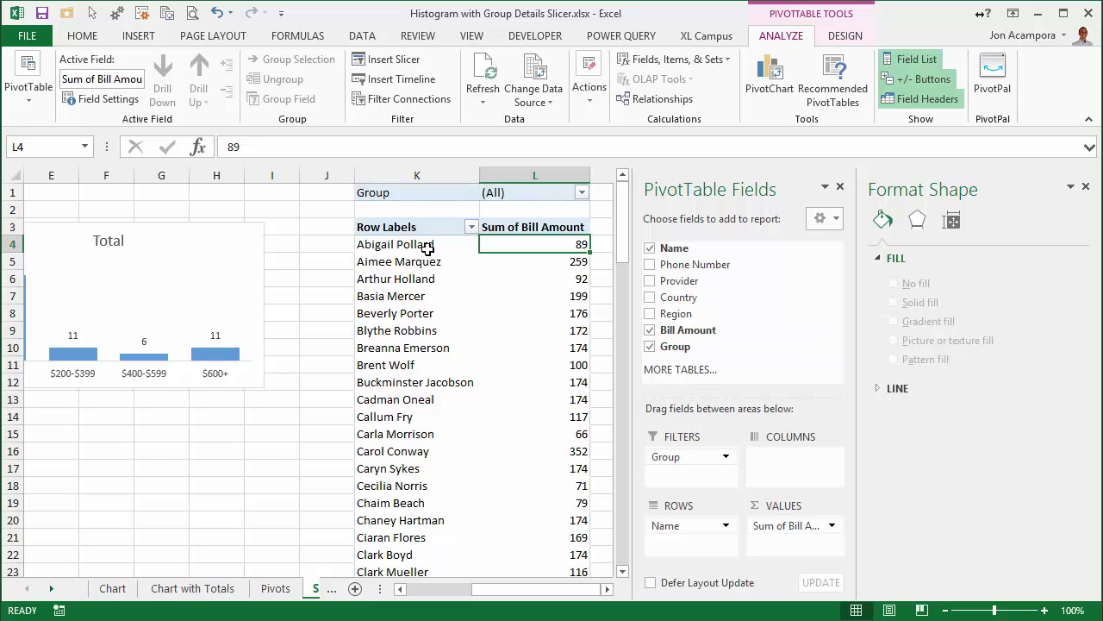
left_click(583, 195)
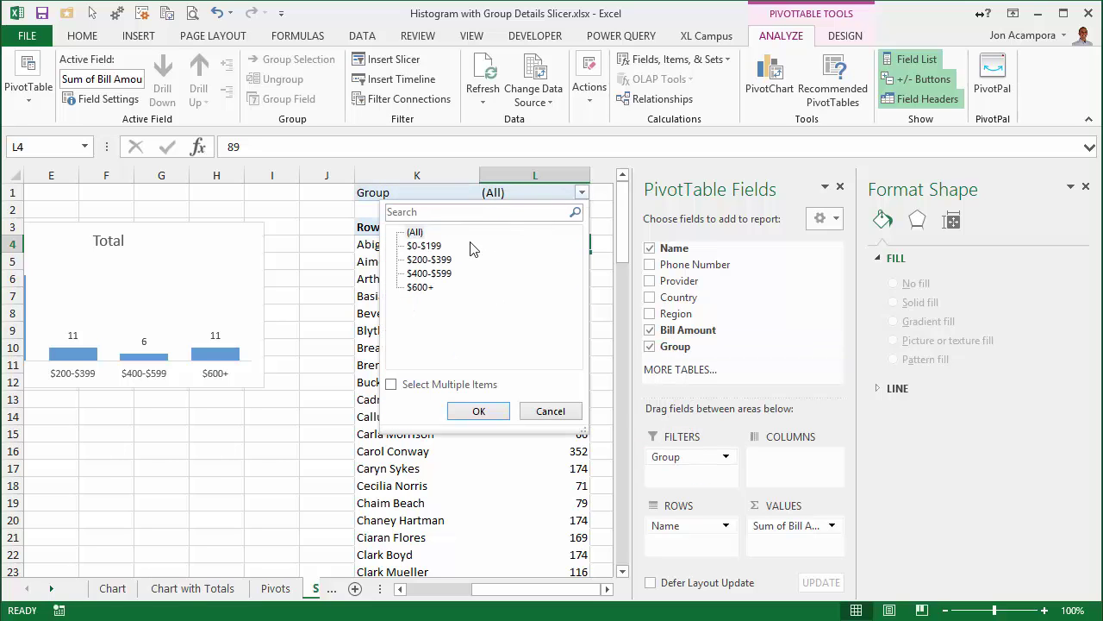
left_click(421, 289)
left_click(482, 411)
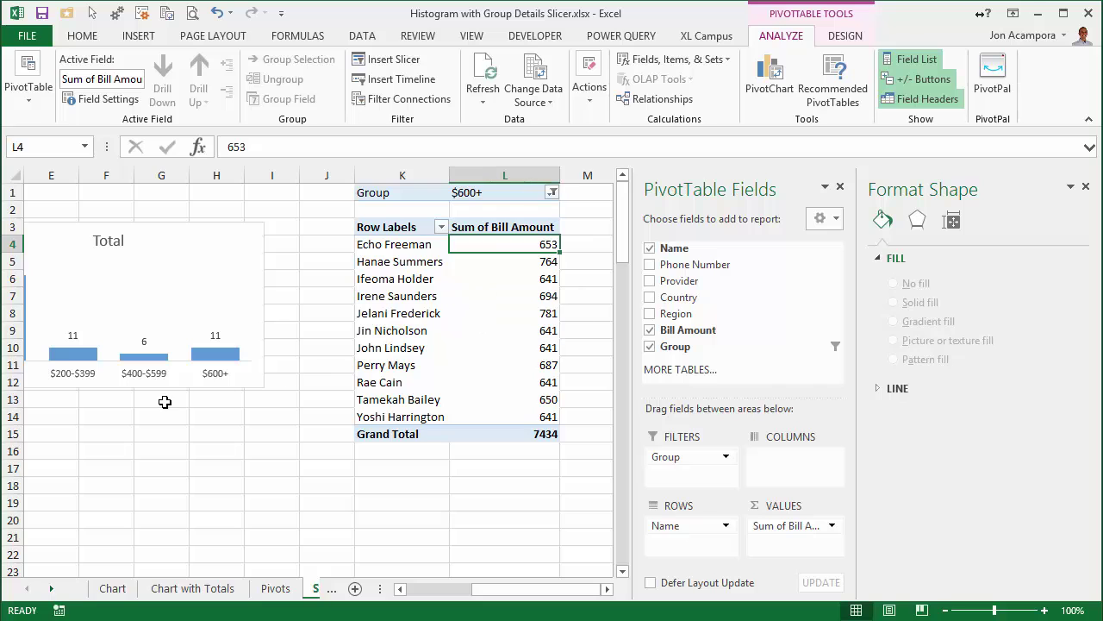
Step: Deselect the employee PivotTable and close the Format Shape pane
left_click(164, 402)
left_click_drag(608, 595, 560, 594)
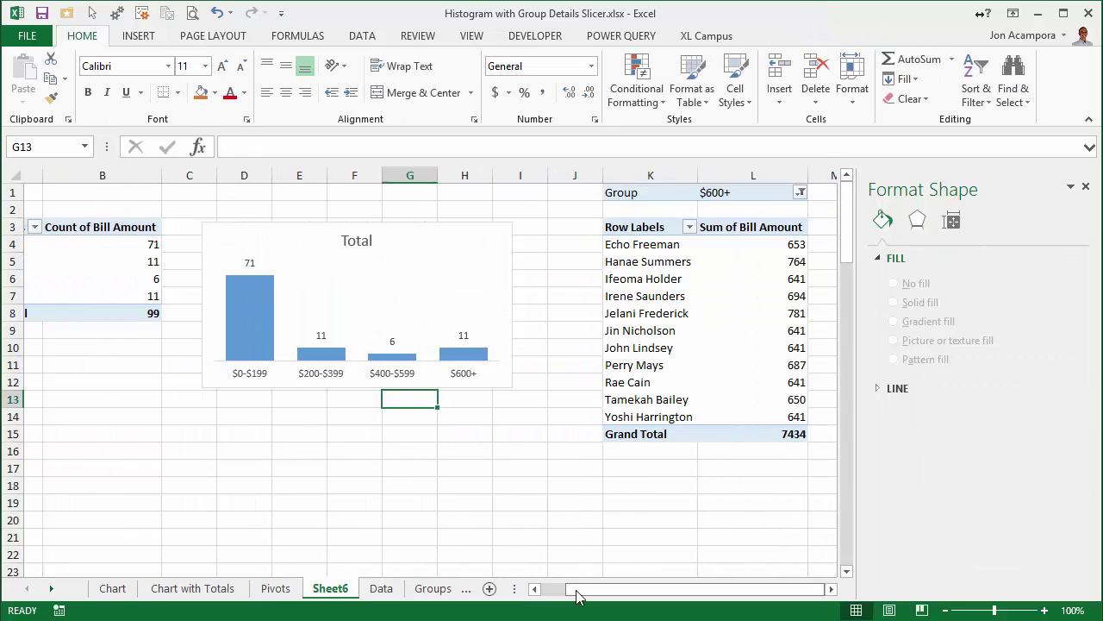
left_click(1085, 187)
Step: Insert a slicer for the Group field of the employee PivotTable
left_click(622, 263)
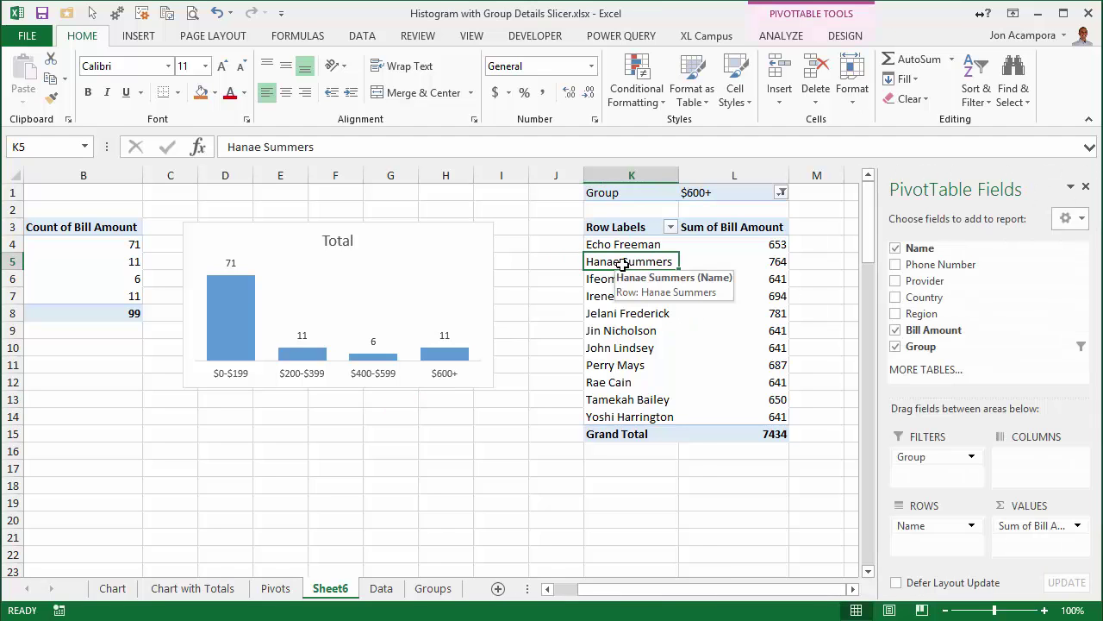
left_click(782, 39)
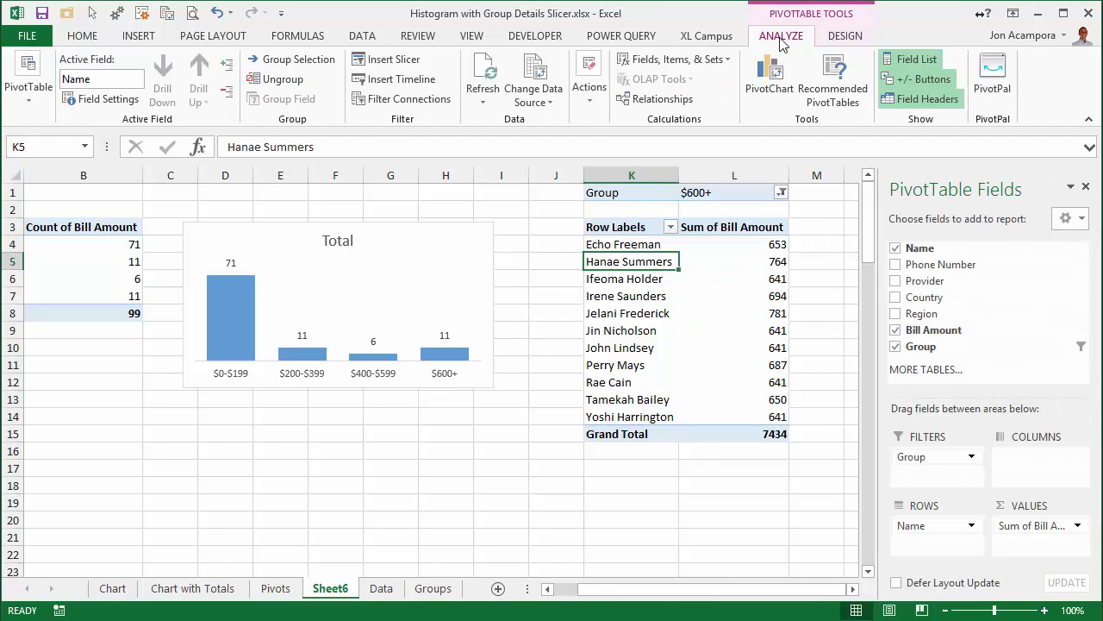
left_click(385, 62)
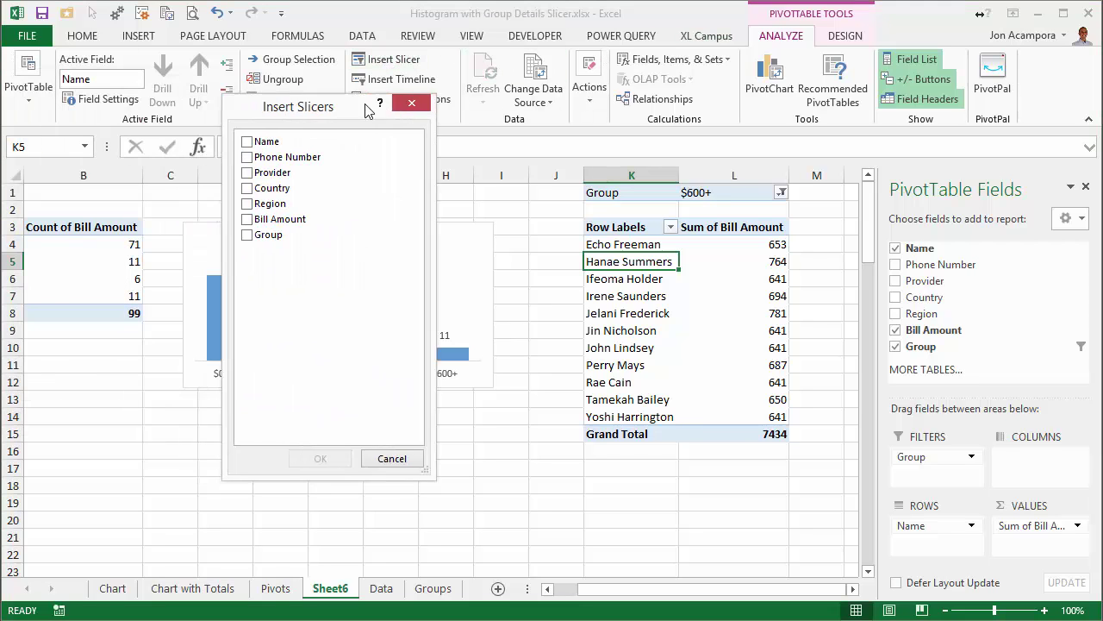
left_click_drag(335, 109, 487, 146)
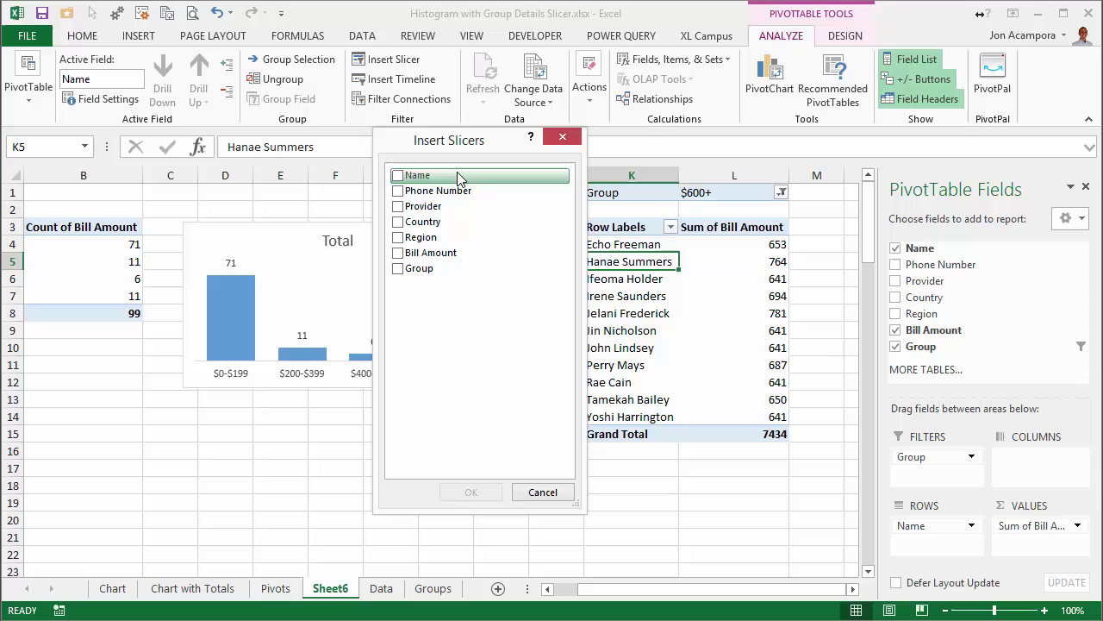
left_click(398, 269)
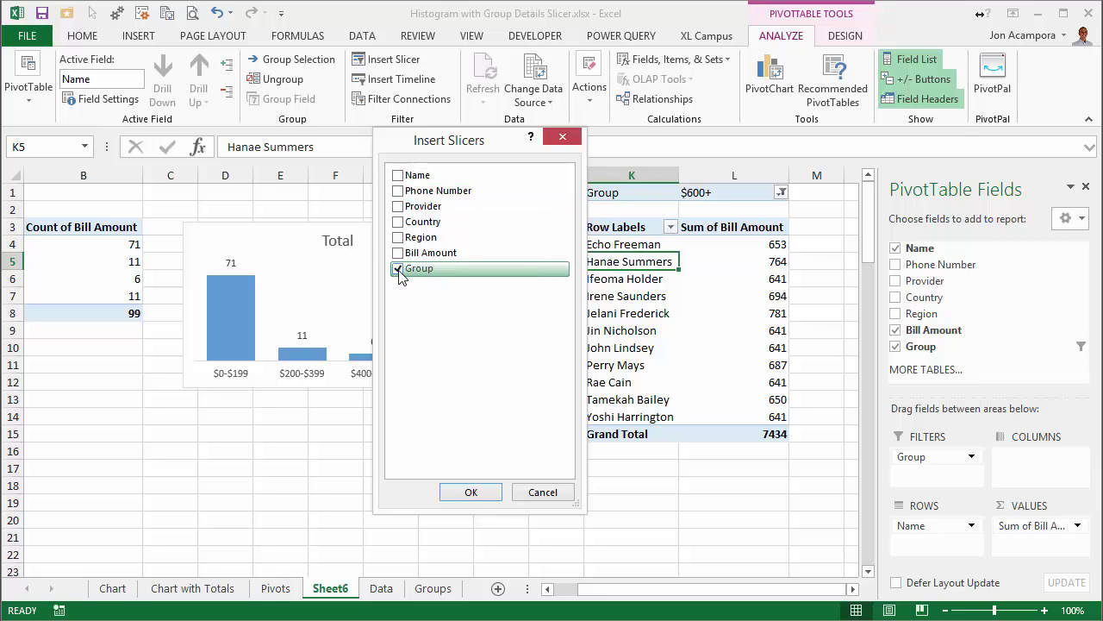
left_click(470, 493)
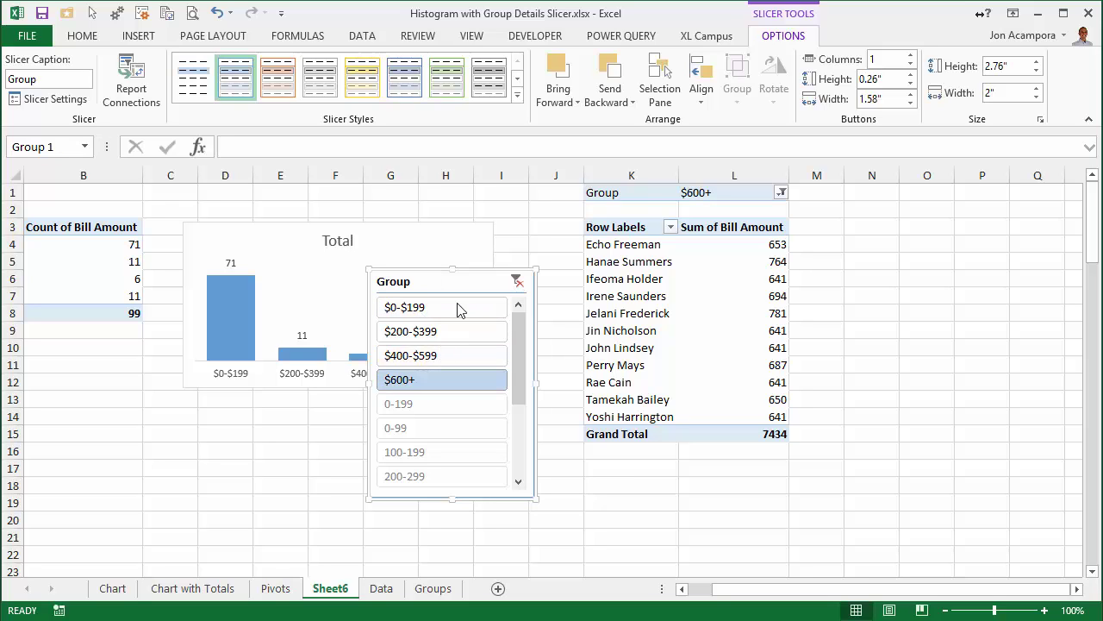
Step: Set the Group slicer to 4 columns and reposition it over the middle of the chart
left_click(910, 55)
left_click(911, 56)
left_click(910, 55)
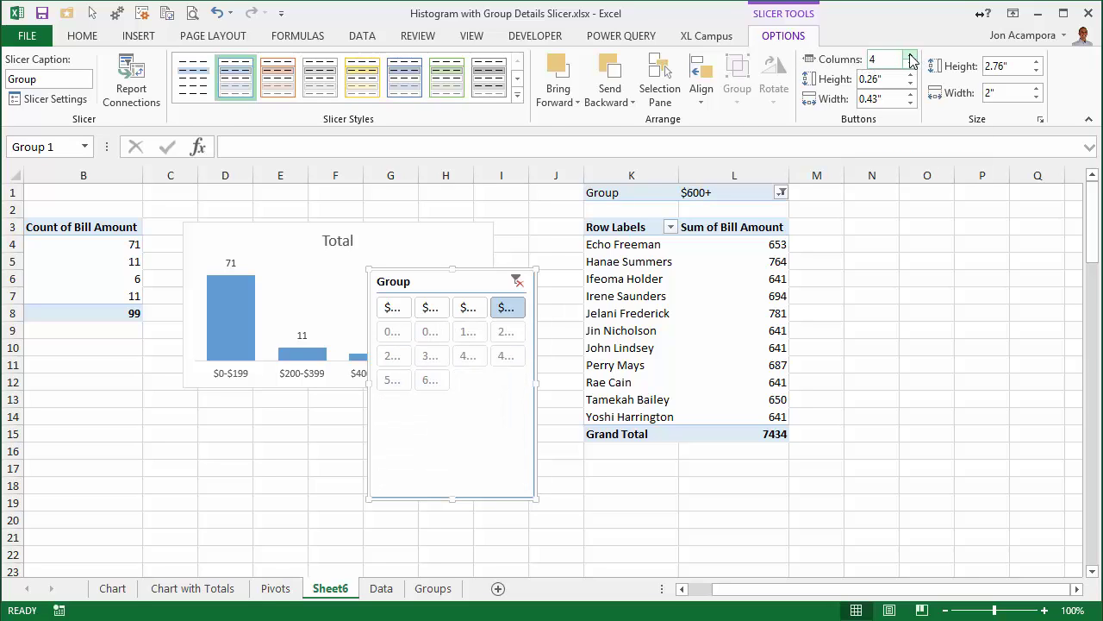
left_click_drag(464, 279, 404, 325)
right_click(404, 328)
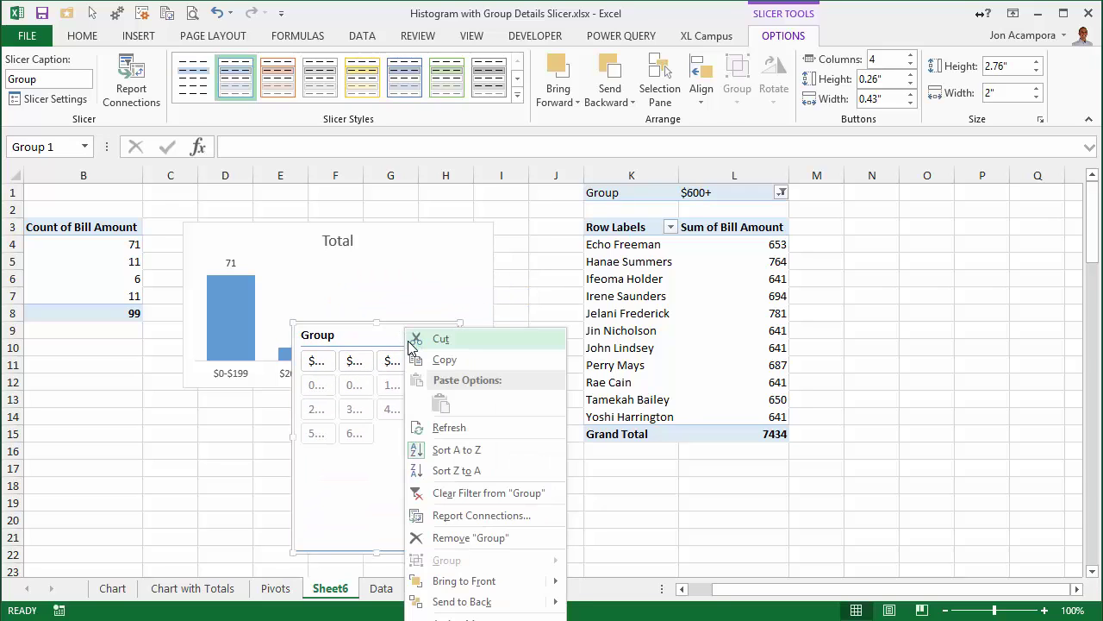
left_click(356, 324)
left_click_drag(355, 323, 364, 192)
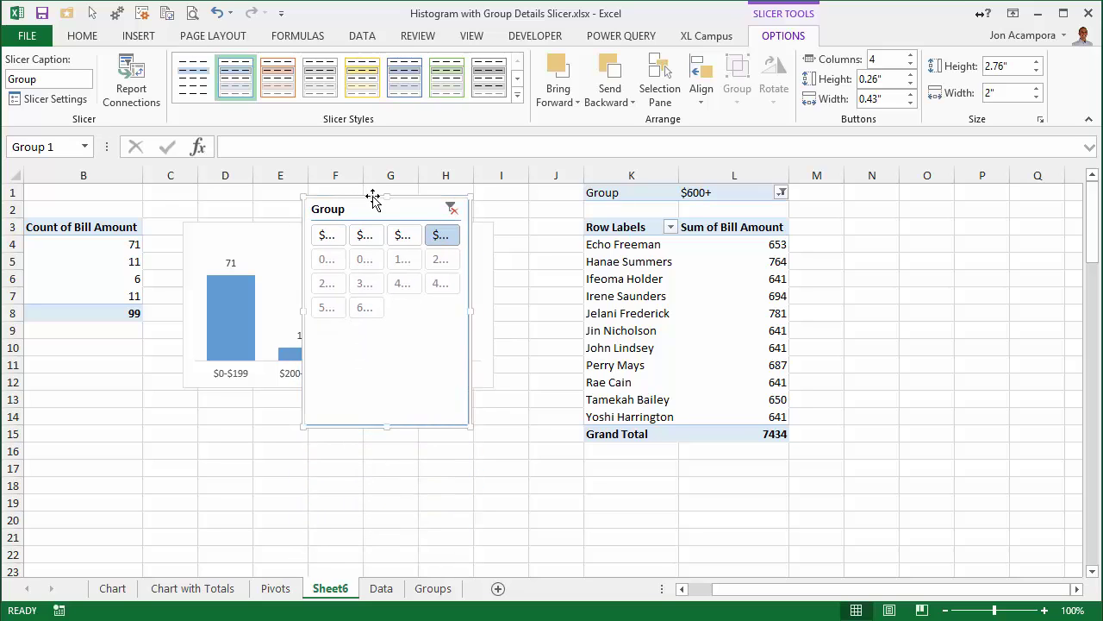
Step: Hide the slicer's header and its items with no data, and fit it at 0.45" by 3.73" over the chart's axis labels
right_click(373, 196)
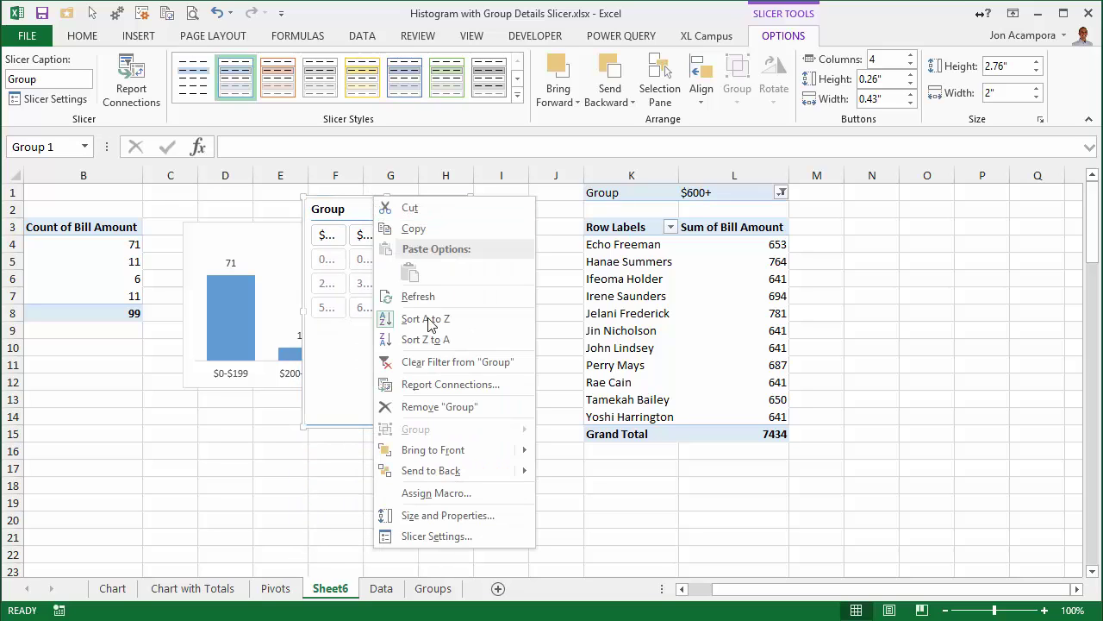
left_click(438, 536)
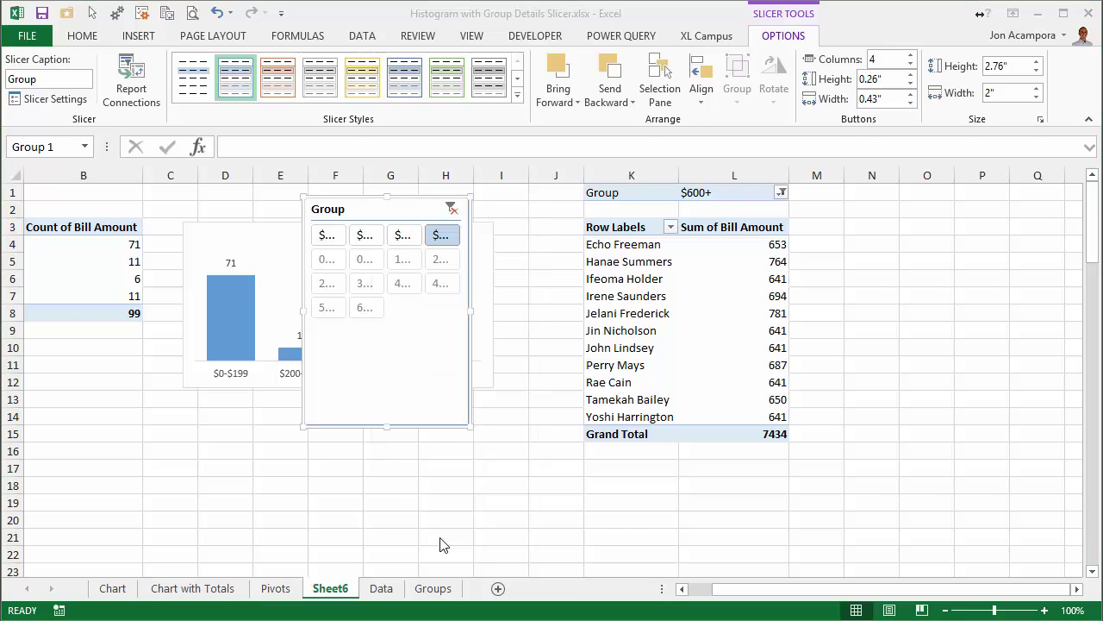
left_click_drag(421, 377, 461, 215)
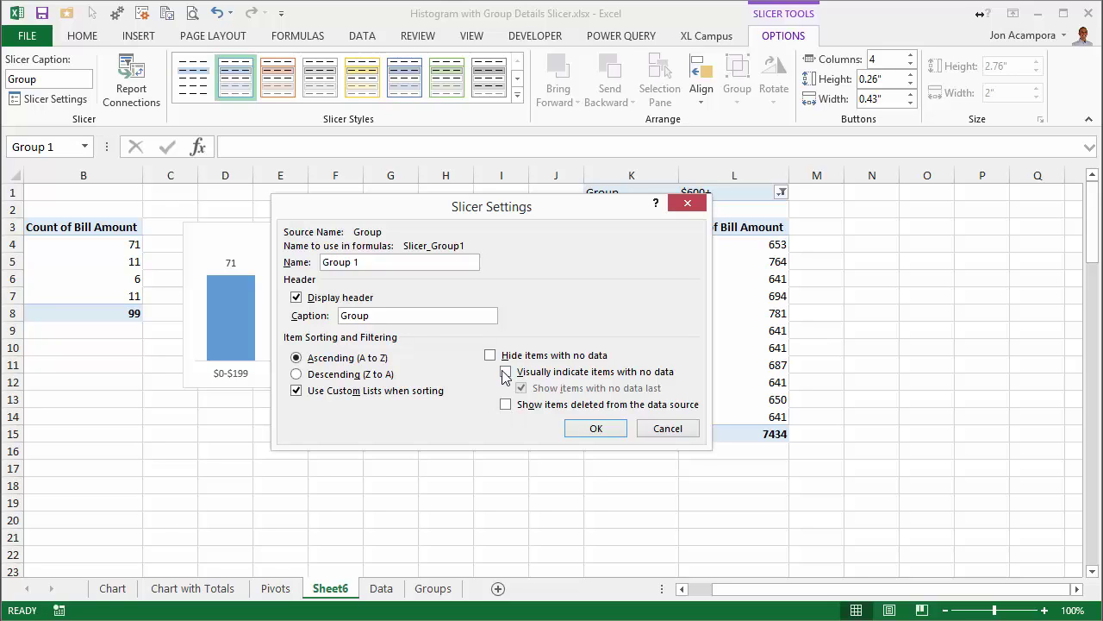
key("alt+d")
key("Return")
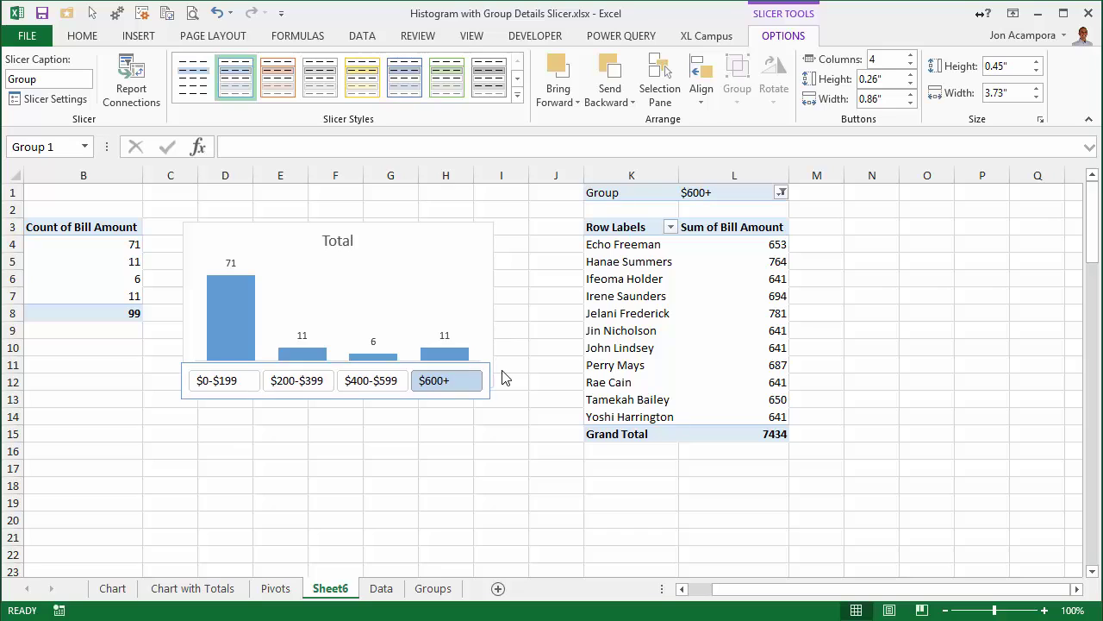
Step: Filter the employee list with the slicer by $0-$199, $200-$399, $400-$599 and $600+ in turn
key("Escape")
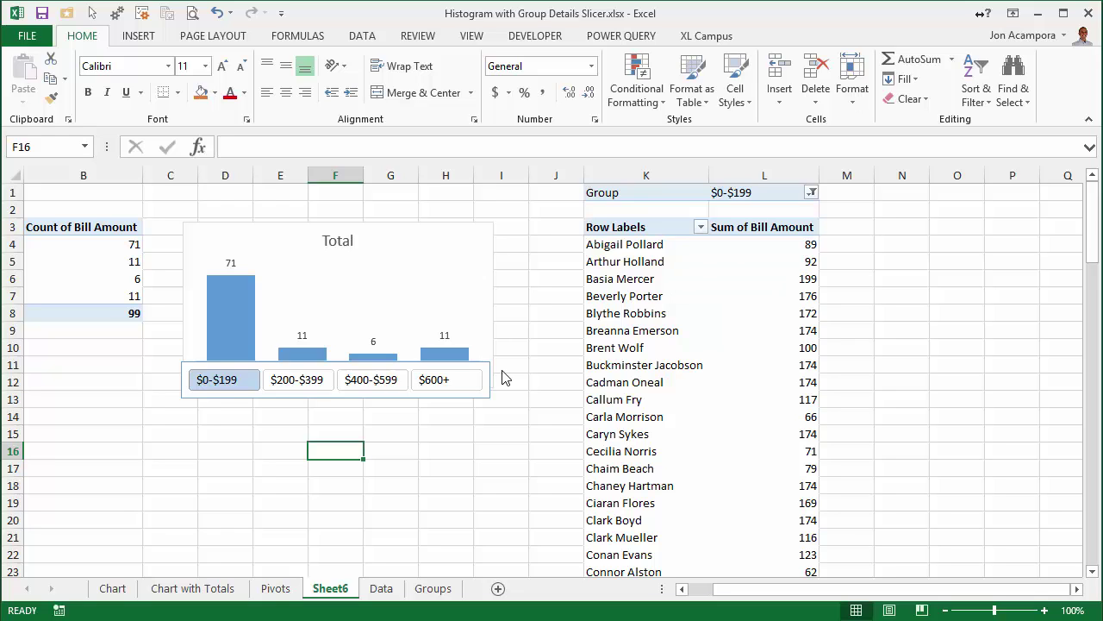
key("Right")
key("space")
key("Right")
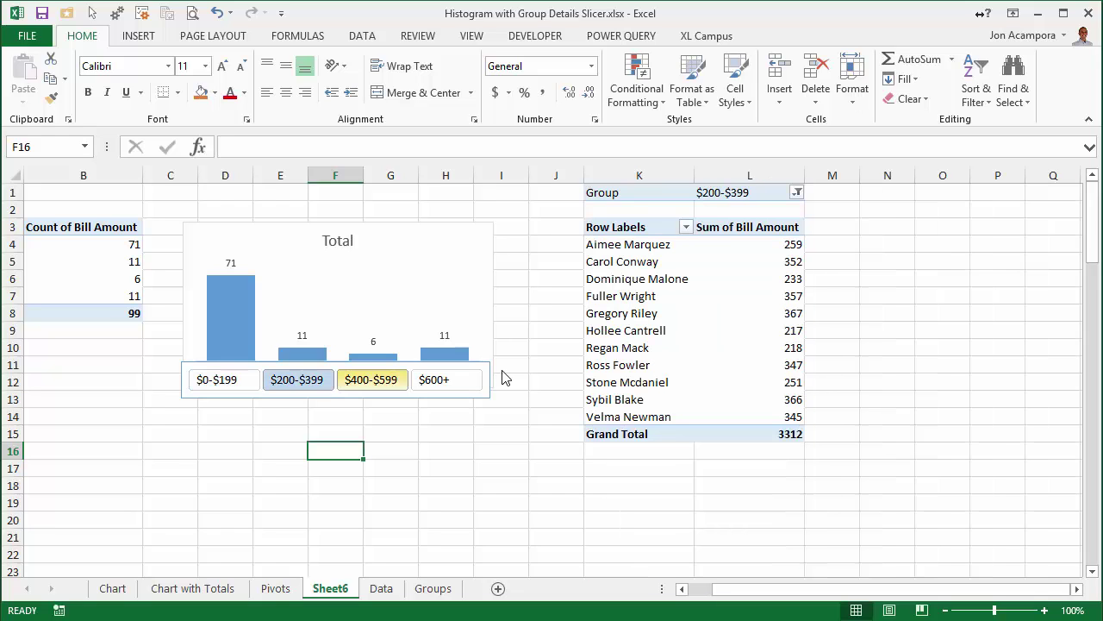
key("space")
key("Right")
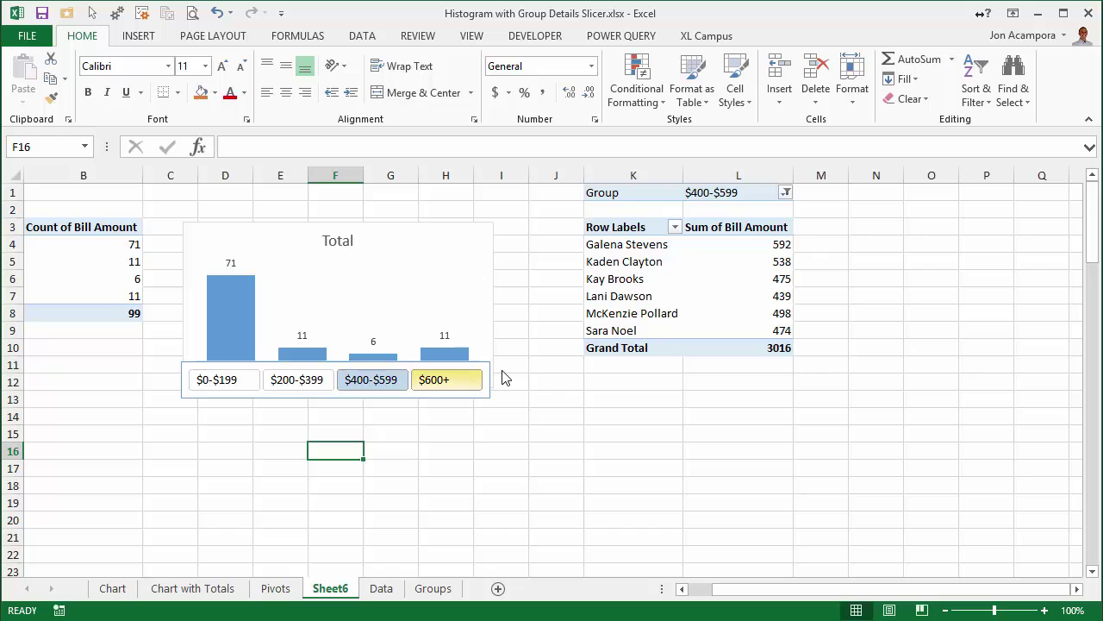
key("space")
key("Escape")
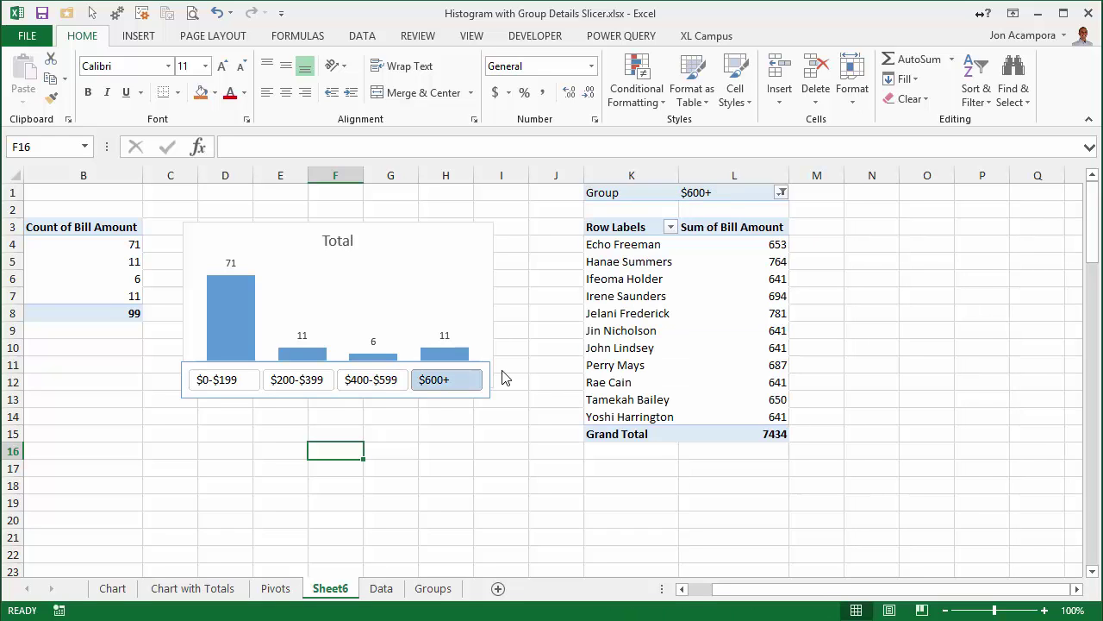
Step: Add $400-$599 to the slicer selection alongside $600+
key("Tab")
key("Left")
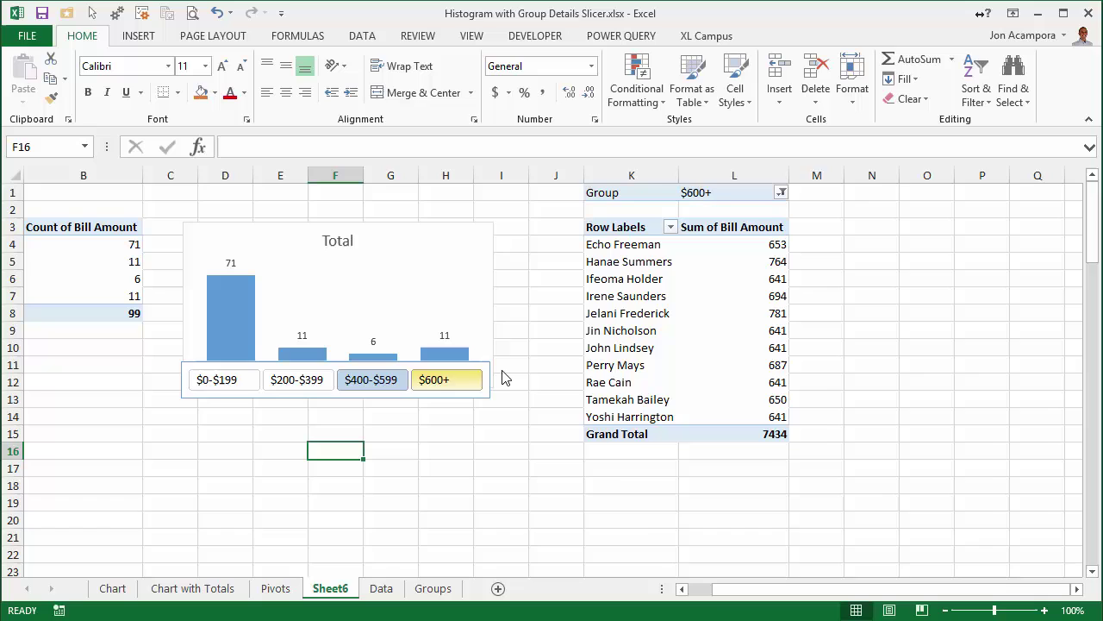
key("ctrl+space")
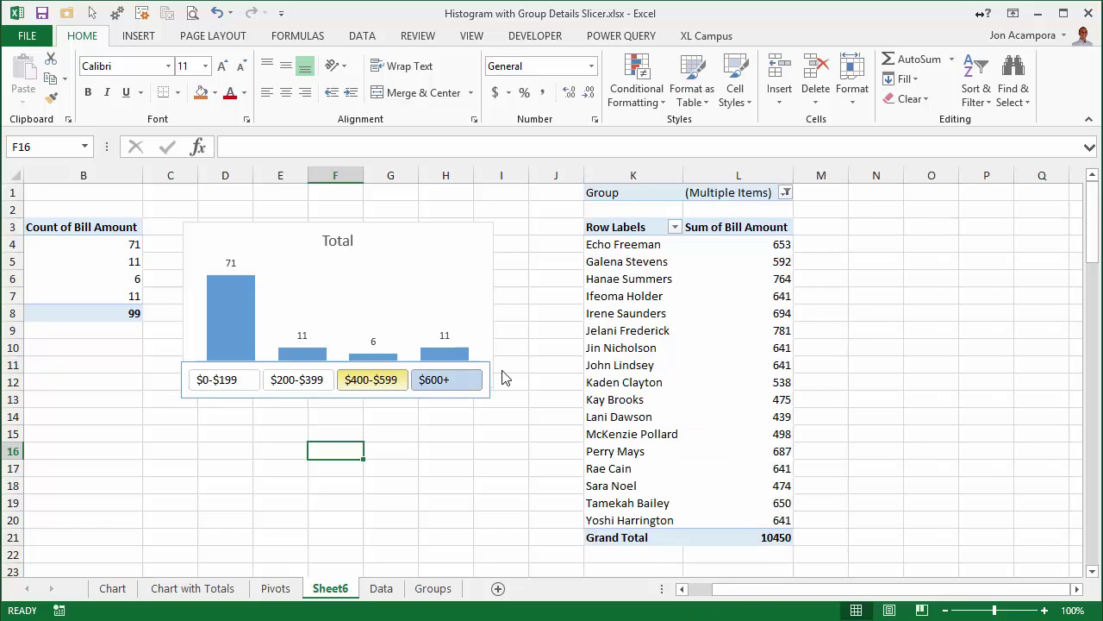
Step: Add $200-$399 to the slicer selection and switch to the finished Chart sheet
key("Left")
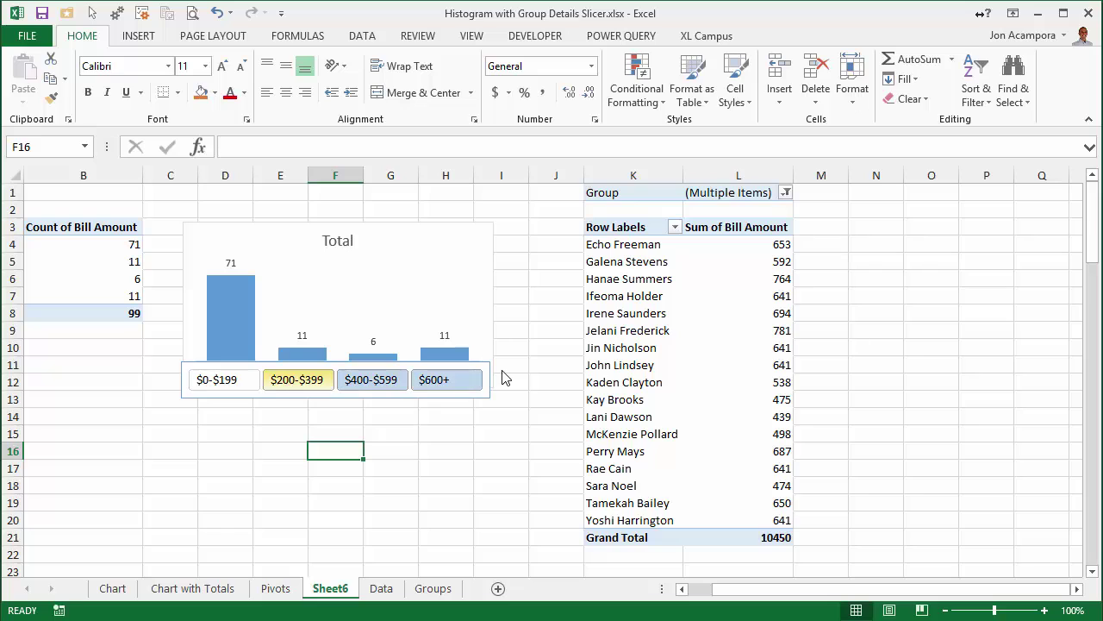
key("Right")
key("Right")
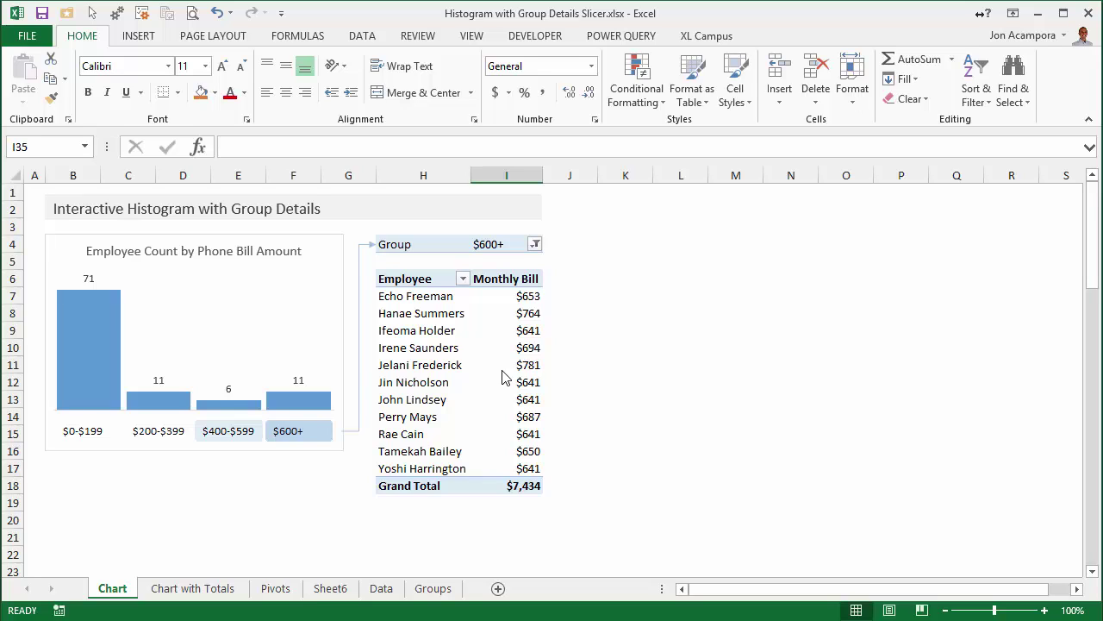
Step: Select the Group slicer beneath the finished histogram and display its available slicer styles
key("shift+F10")
key("shift+F10")
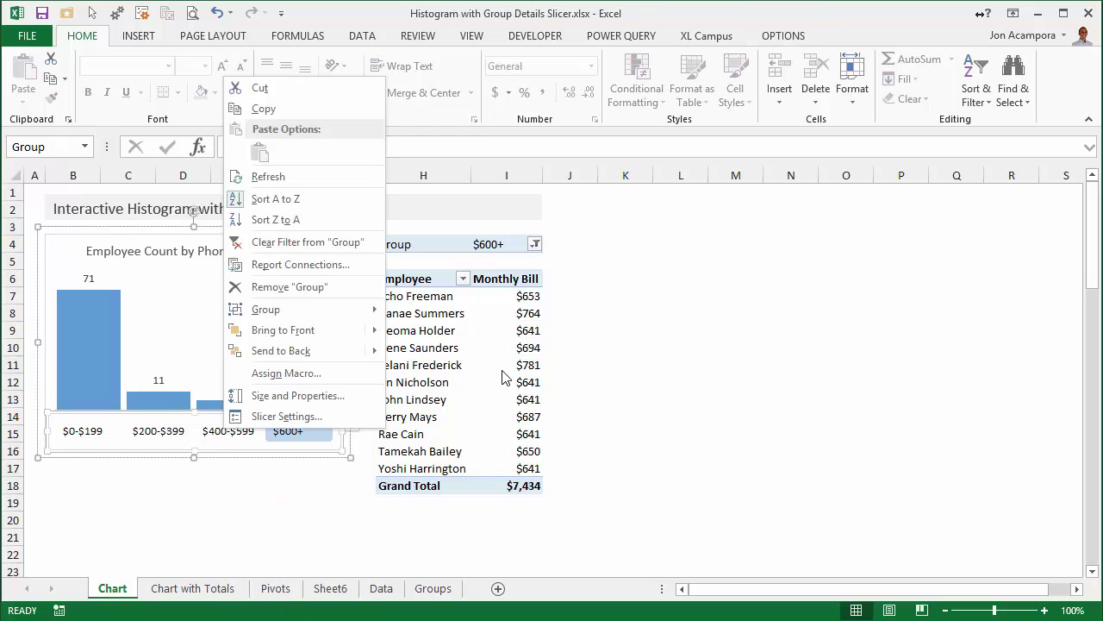
key("Escape")
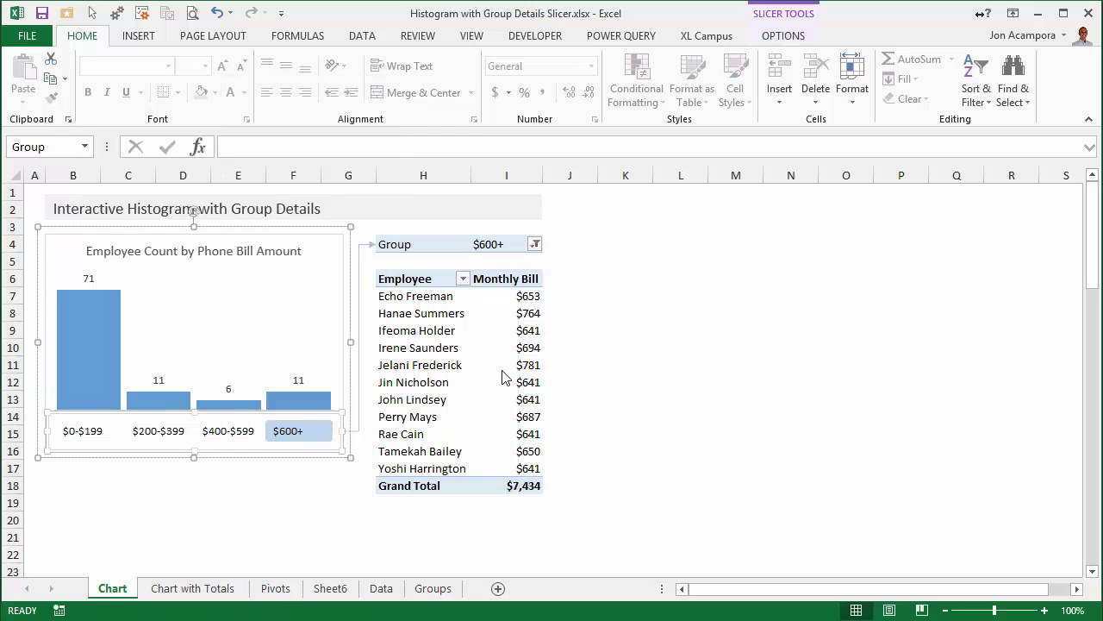
key("alt+j")
key("t")
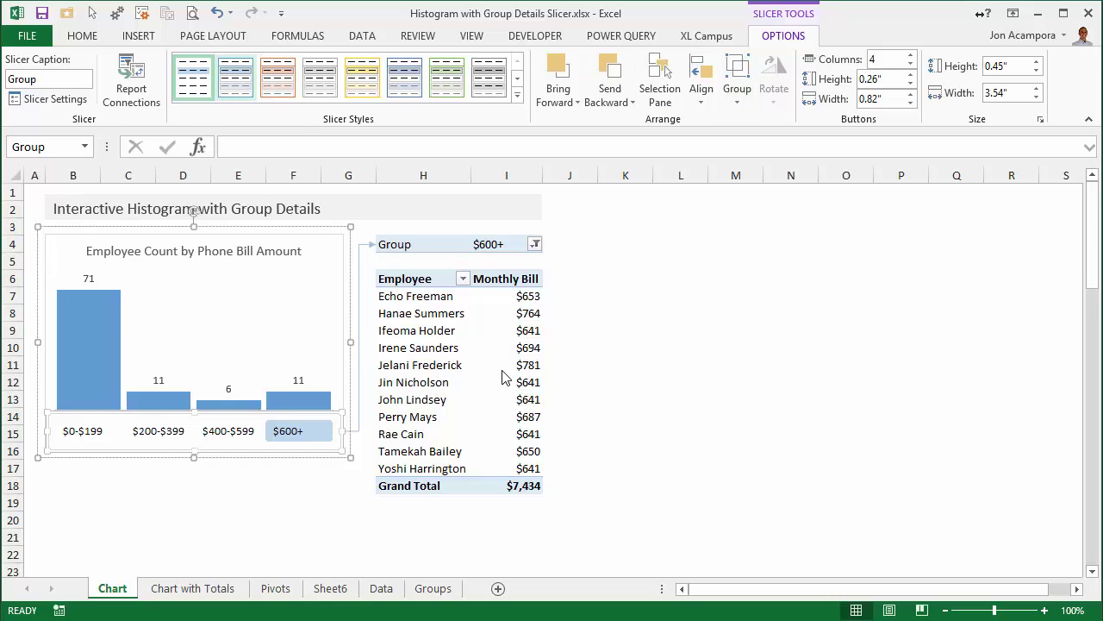
Step: View the Duplicate option for the built-in Slicer Style Light 2 without creating a copy
key("Right")
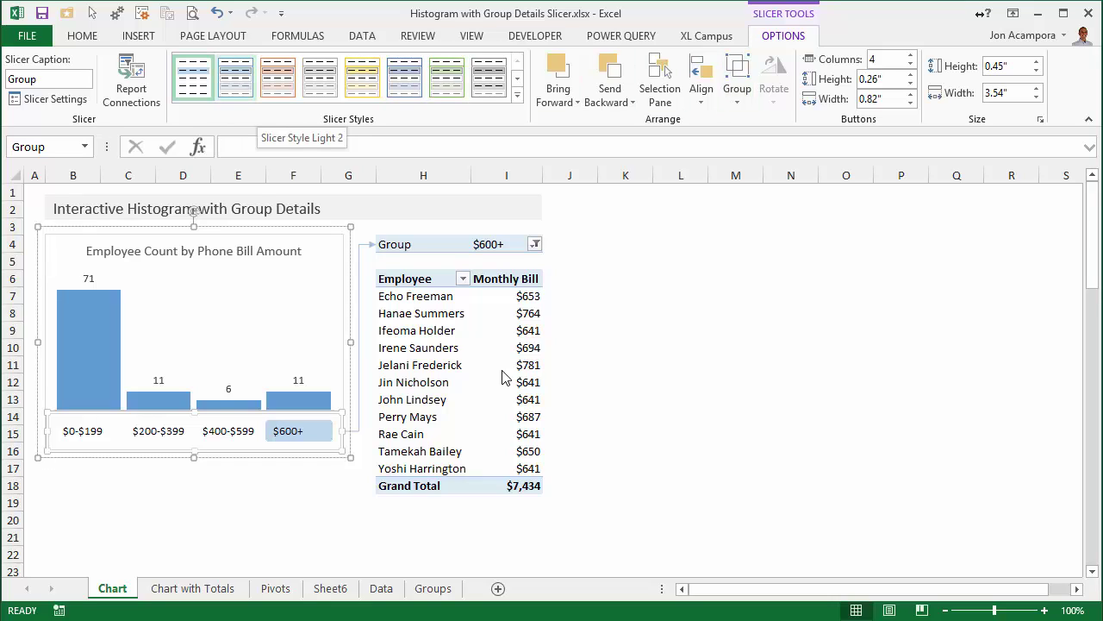
key("shift+F10")
key("Down")
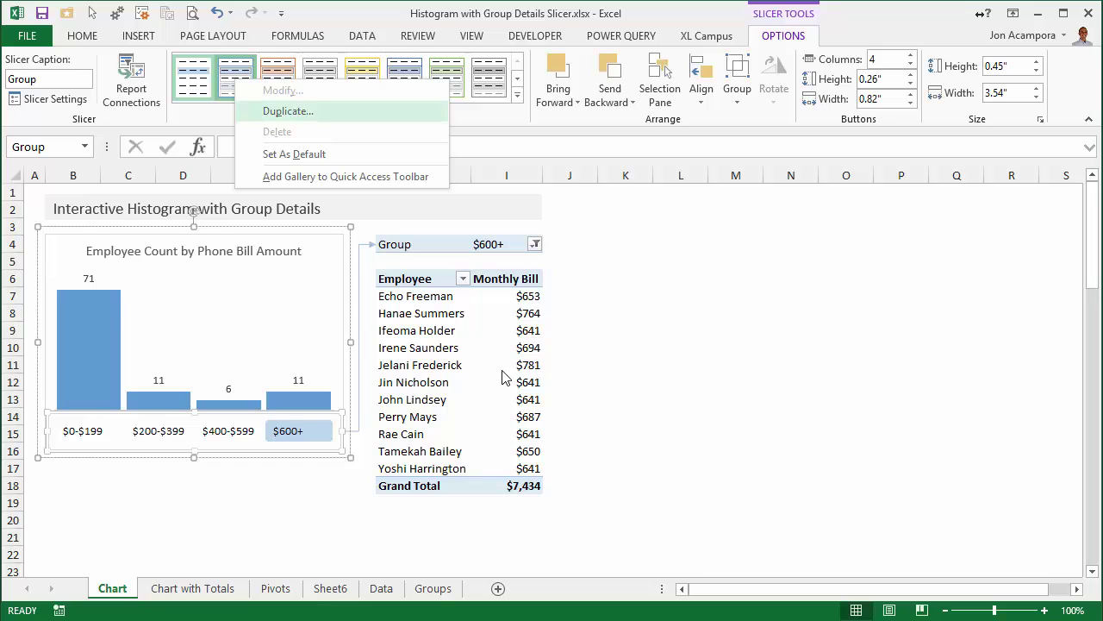
key("Return")
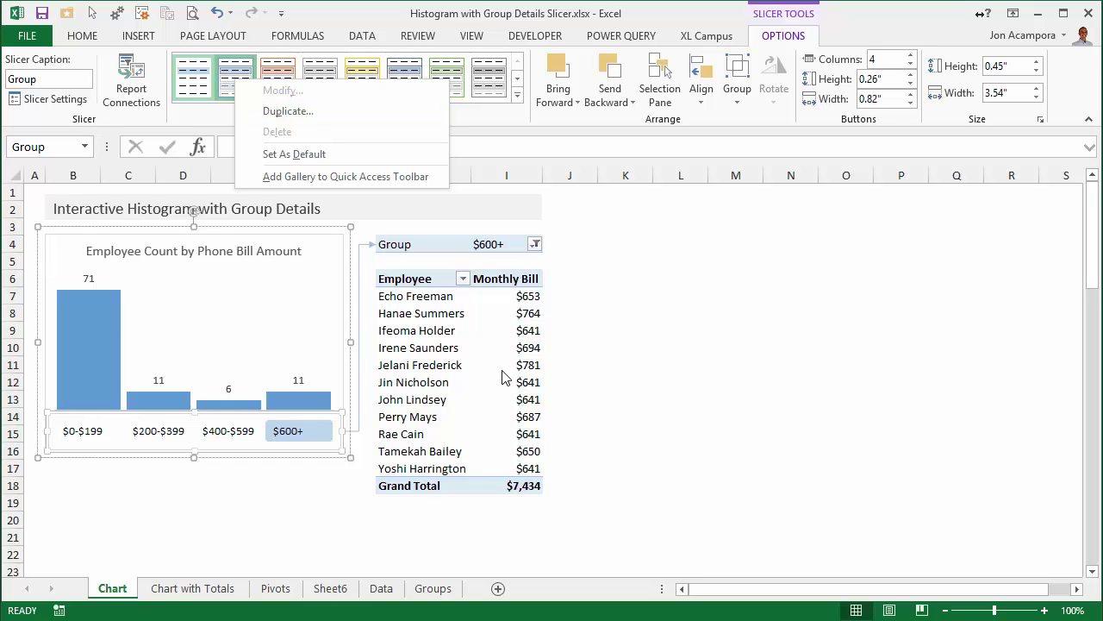
key("Escape")
Step: Review the element formatting of the custom style SlicerStyleLight1 2, close it without changes and deselect the slicer
key("Left")
key("shift+F10")
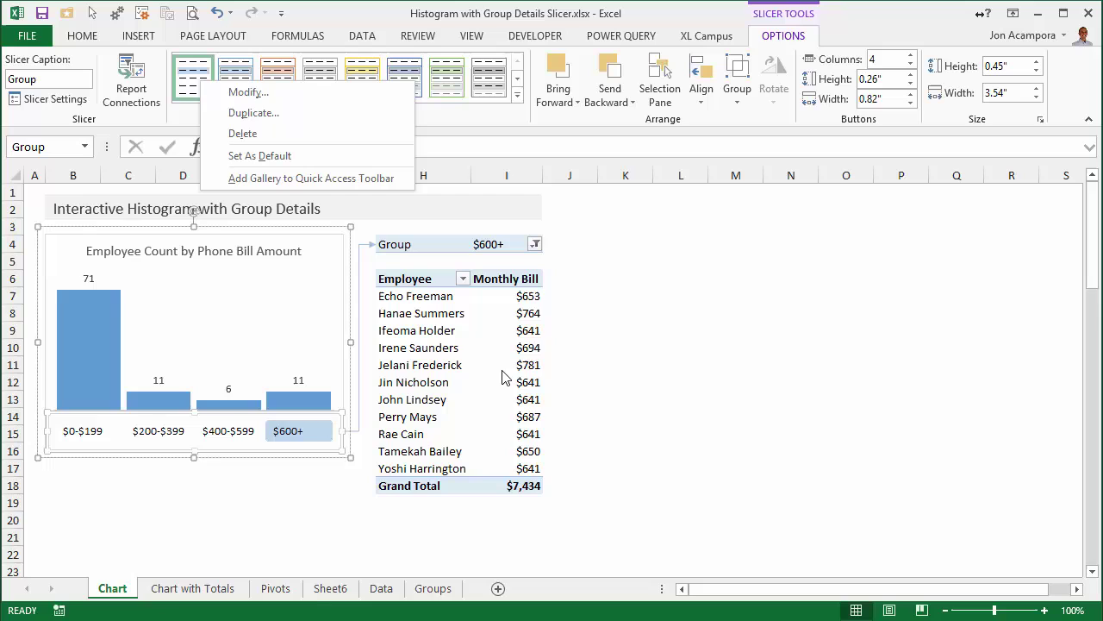
key("Down")
key("Return")
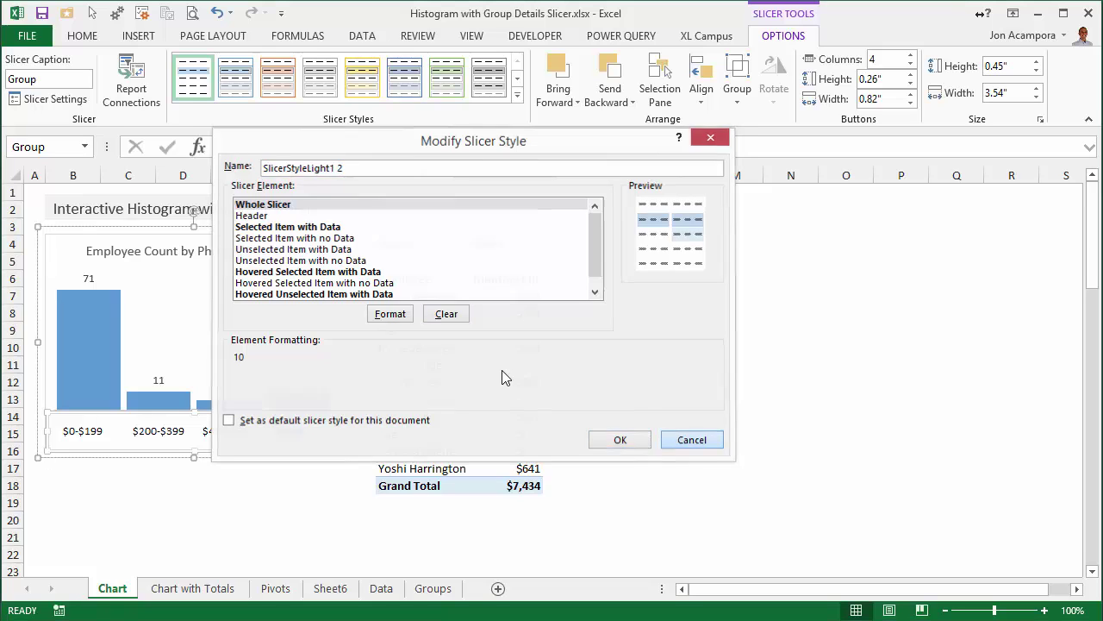
key("Return")
key("Escape")
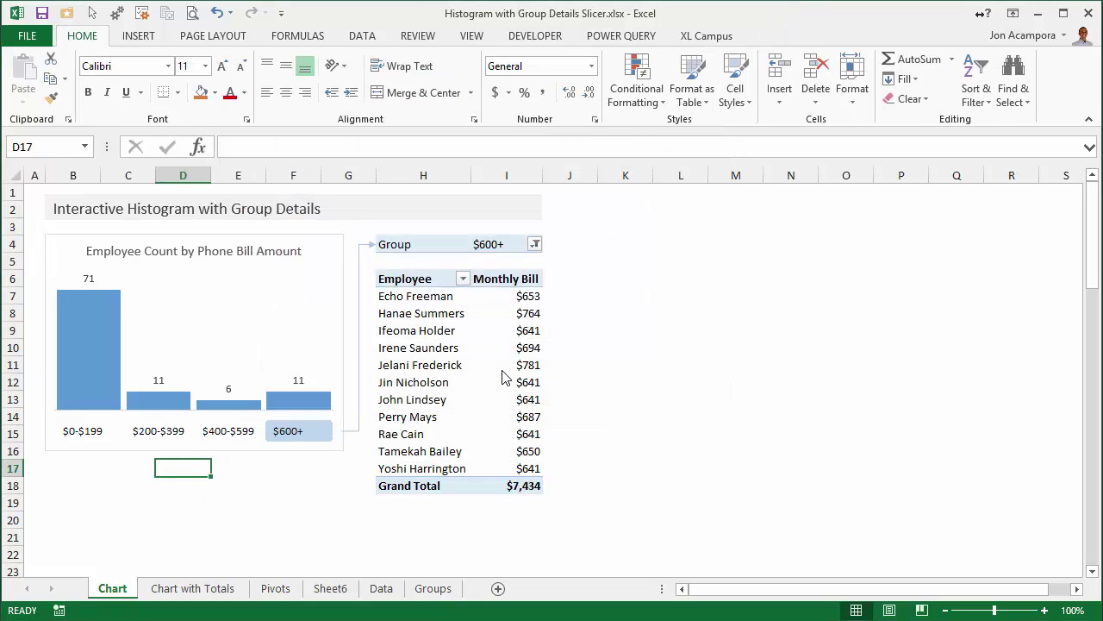